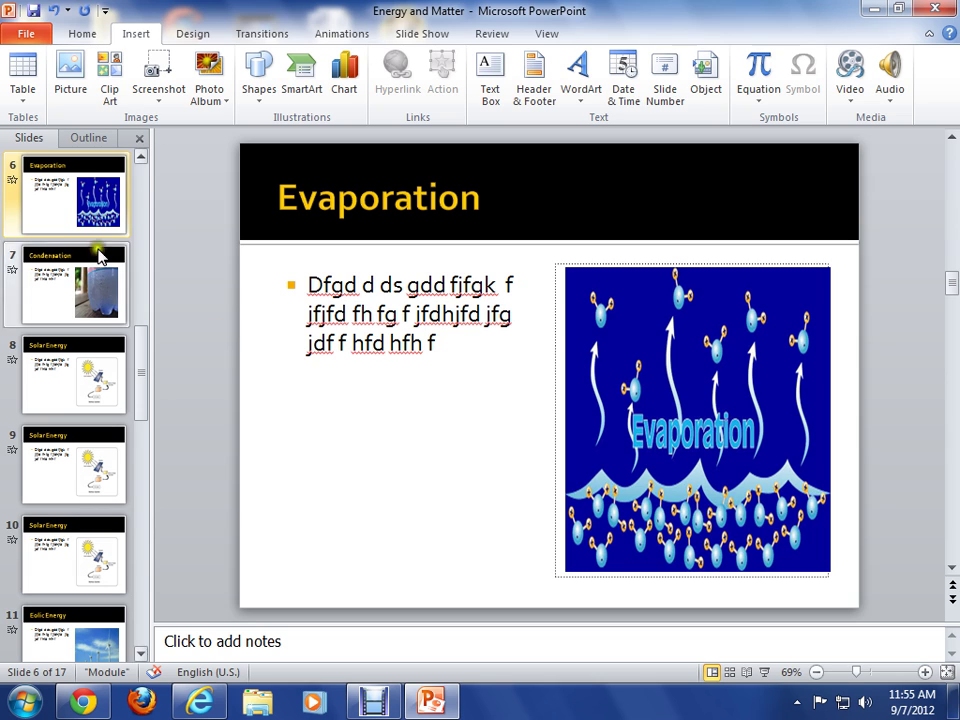
- Scroll up the Slides pane, look through slides 1–3, and settle on the Energy and Matter title slide
{"action": "left_click_drag", "start_coordinate": [146, 388], "coordinate": [141, 170]}
{"action": "left_click", "coordinate": [78, 208]}
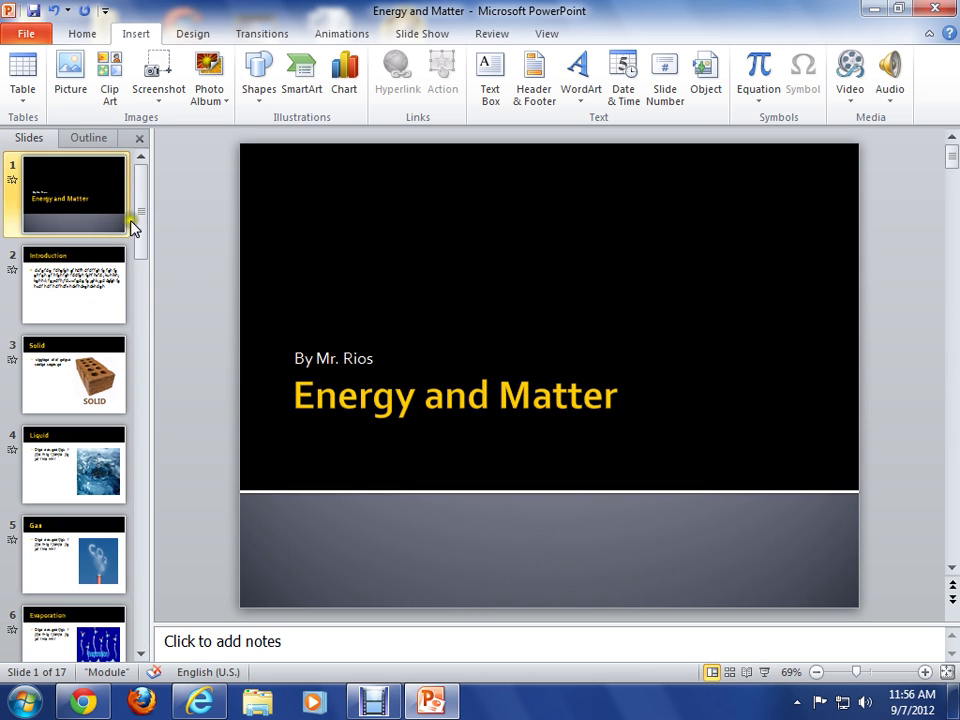
{"action": "left_click", "coordinate": [92, 262]}
{"action": "left_click", "coordinate": [110, 368]}
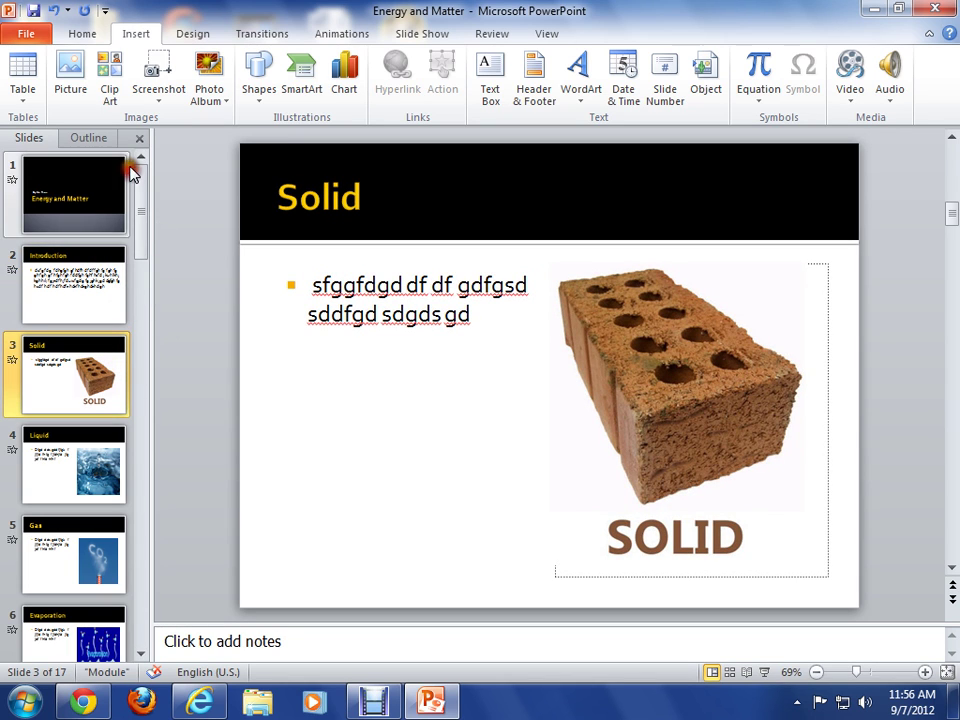
{"action": "left_click", "coordinate": [90, 198]}
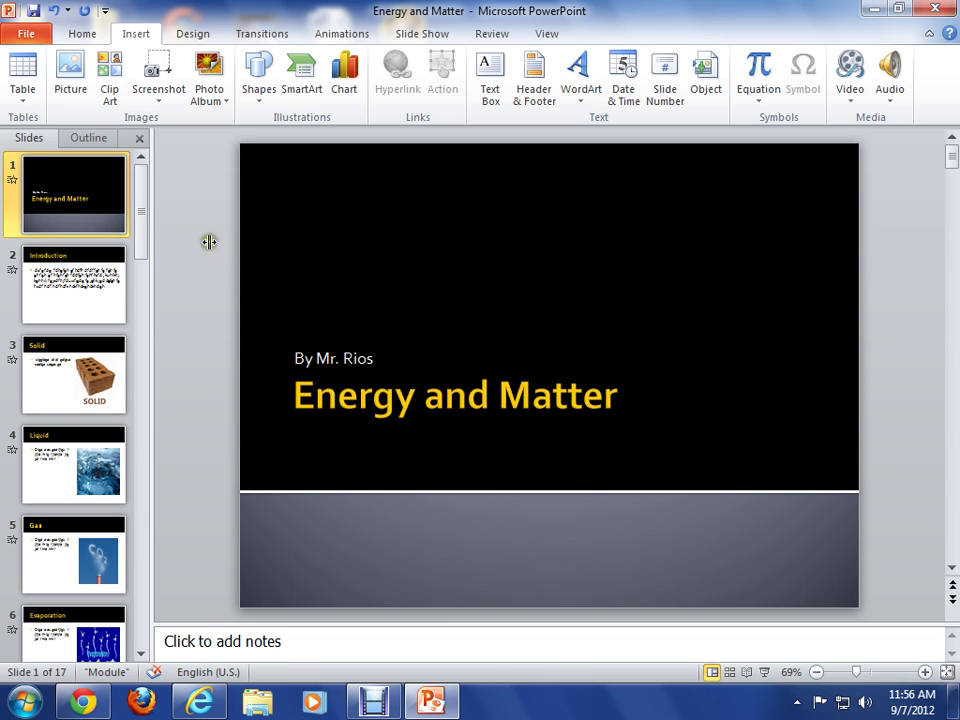
{"action": "left_click", "coordinate": [86, 32]}
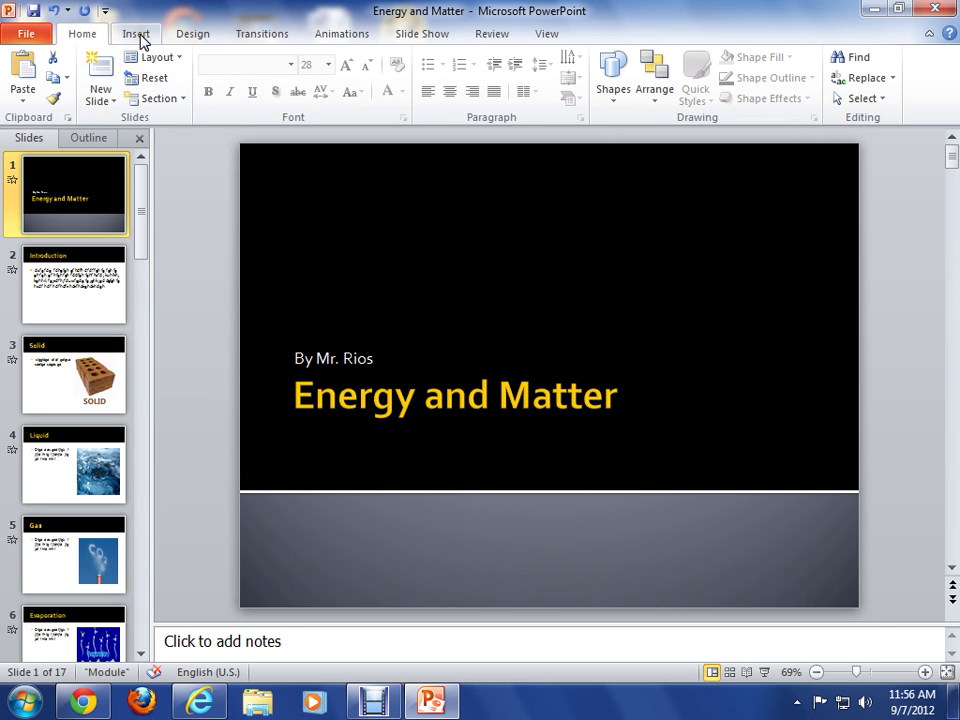
- Open Insert > Audio > Record Audio, name the clip 'title', and start recording the narration
{"action": "left_click", "coordinate": [137, 34]}
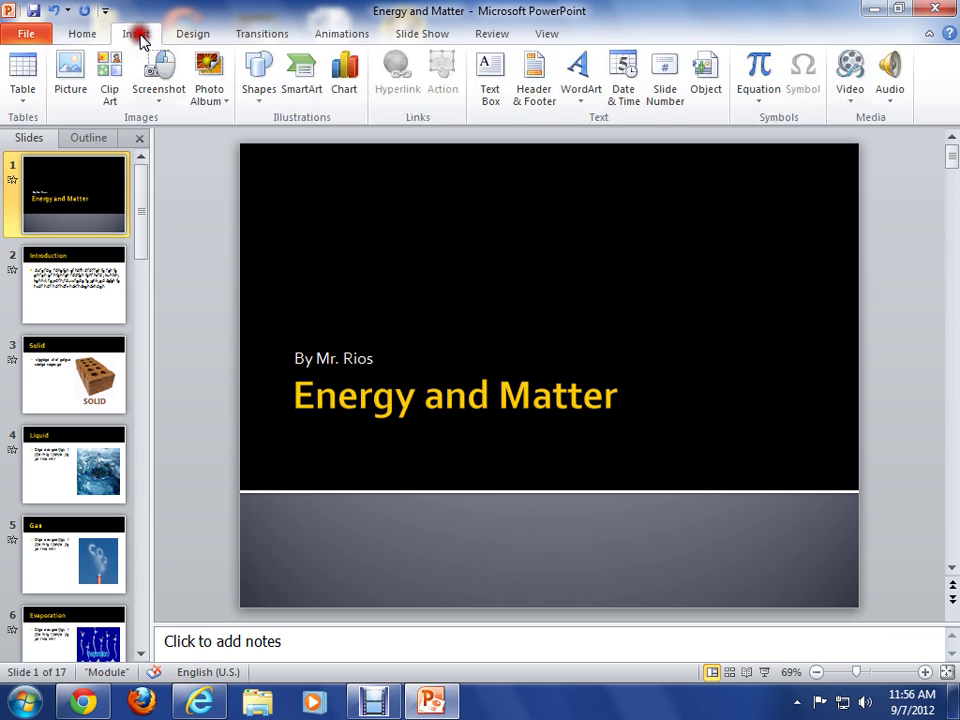
{"action": "left_click", "coordinate": [891, 103]}
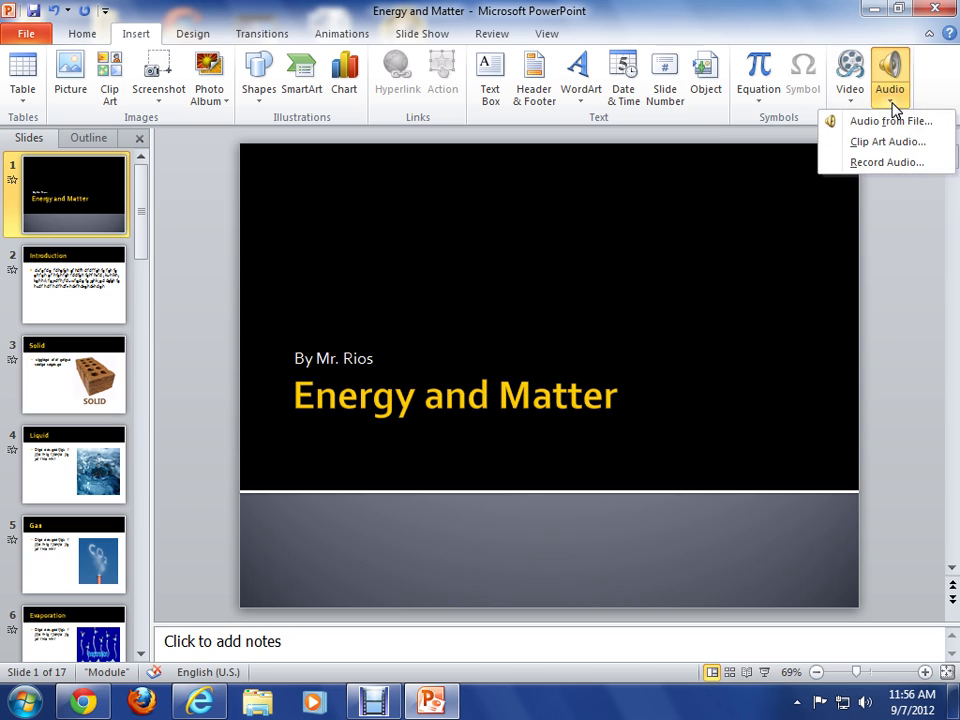
{"action": "left_click", "coordinate": [888, 163]}
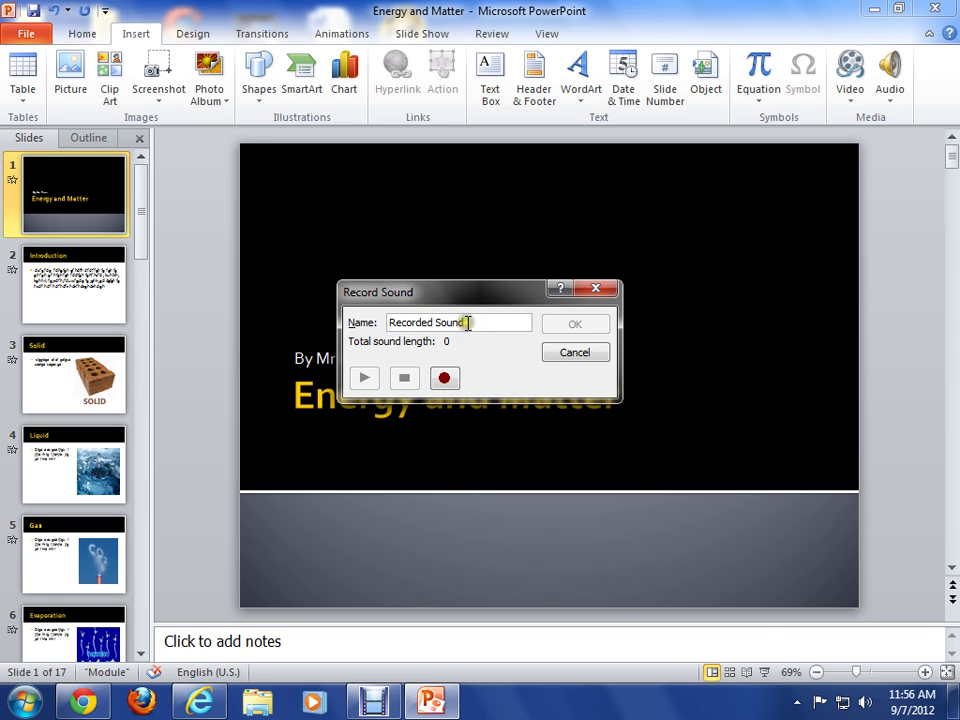
{"action": "left_click_drag", "start_coordinate": [467, 321], "coordinate": [383, 321]}
{"action": "type", "text": "title"}
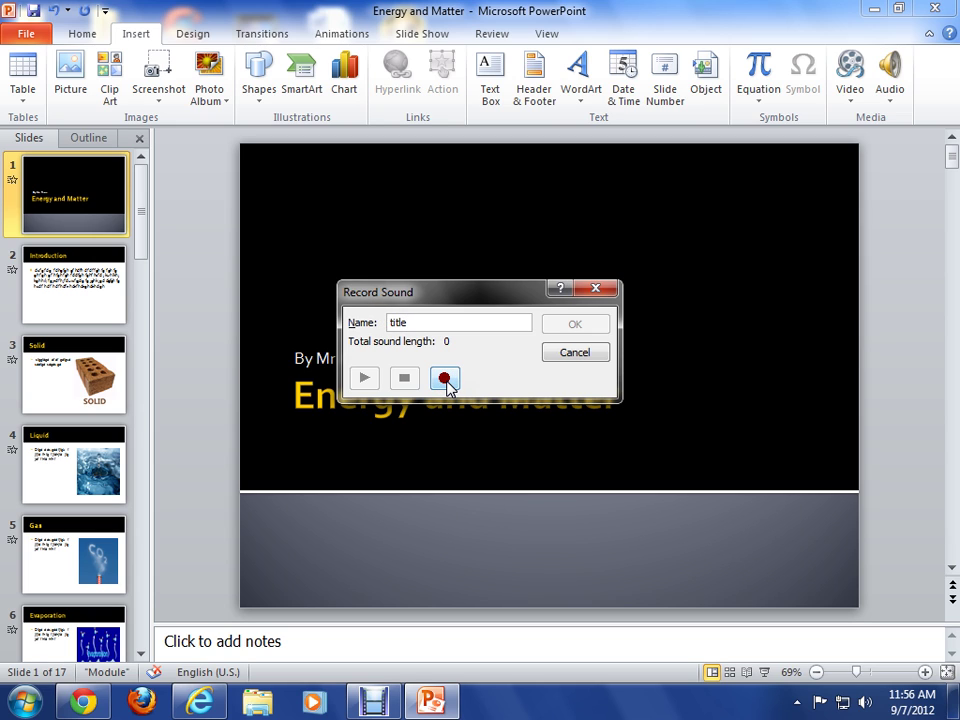
{"action": "left_click", "coordinate": [445, 379]}
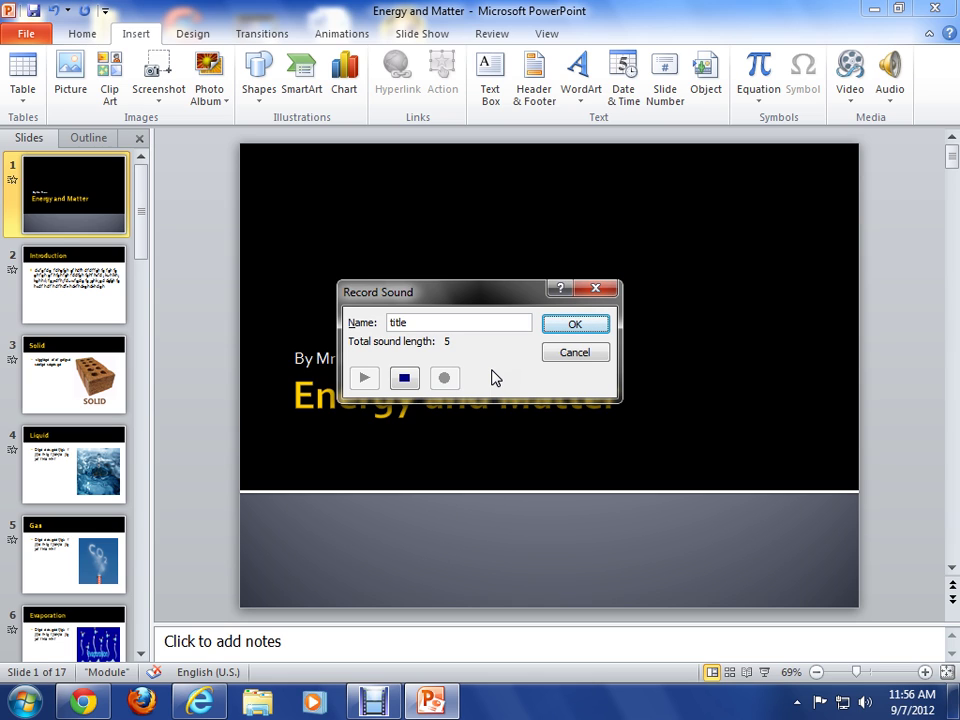
- Finish the 'title' recording and move its sound icon up above the title text
{"action": "left_click", "coordinate": [575, 325]}
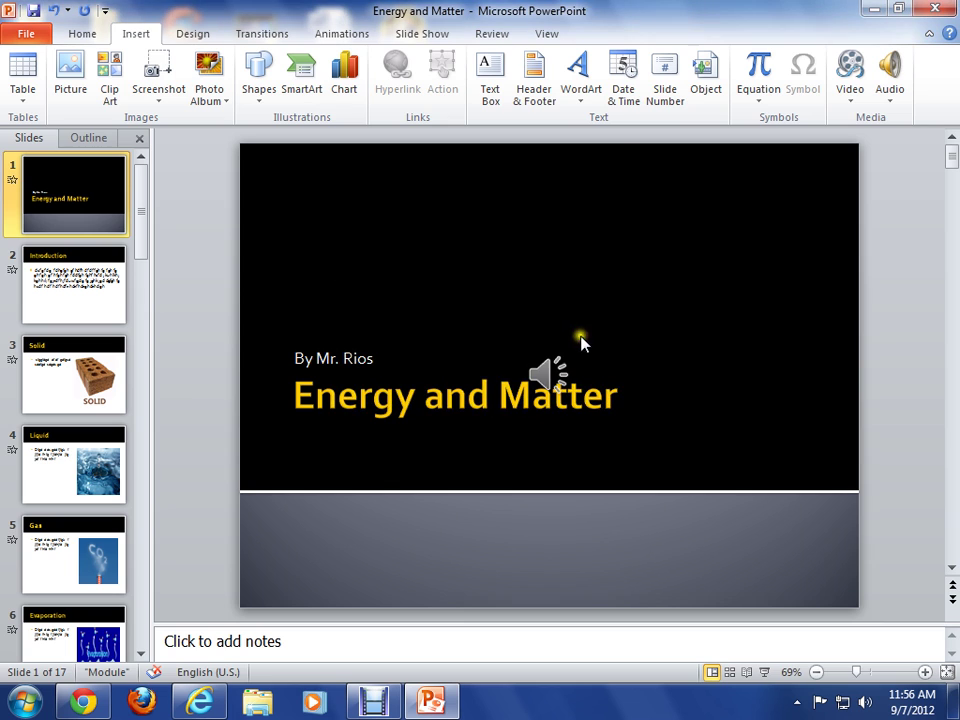
{"action": "mouse_move", "coordinate": [545, 385]}
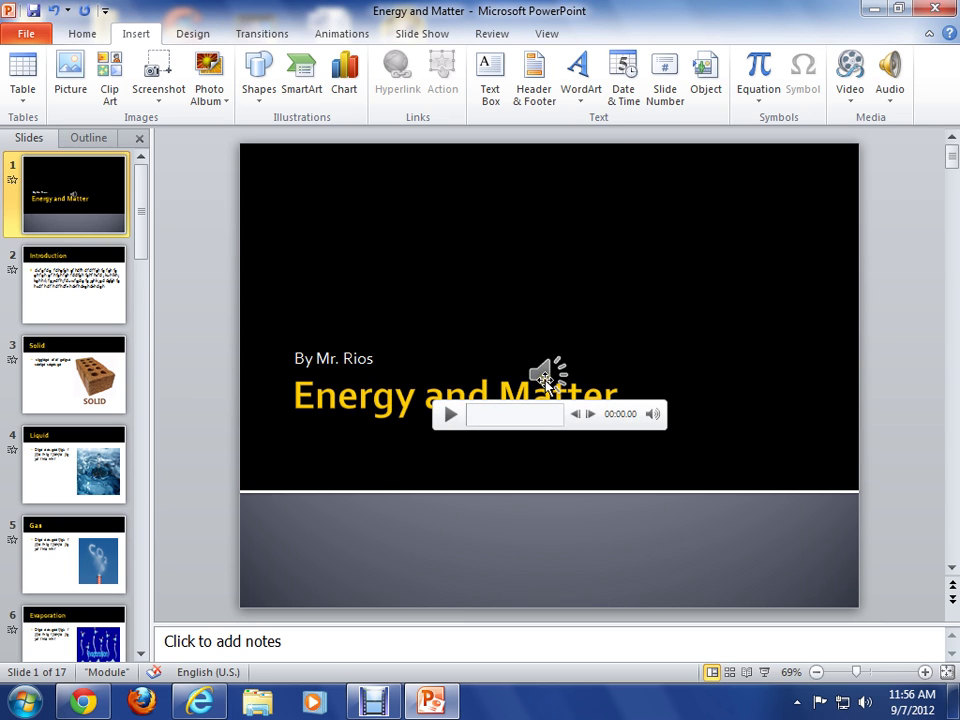
{"action": "left_click_drag", "start_coordinate": [546, 381], "coordinate": [630, 257]}
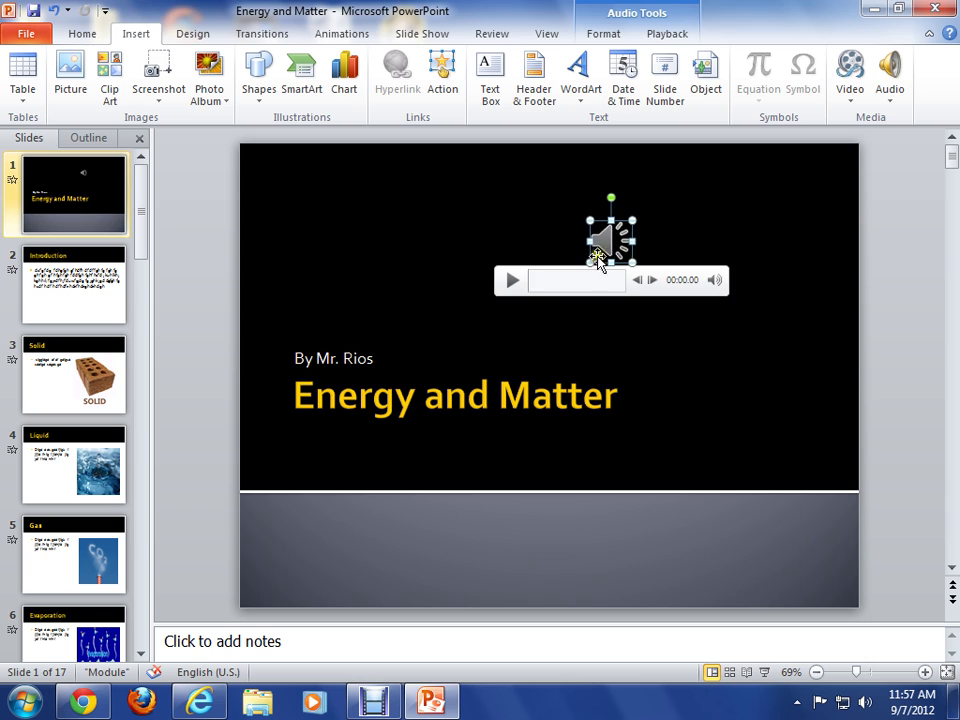
{"action": "left_click", "coordinate": [663, 277]}
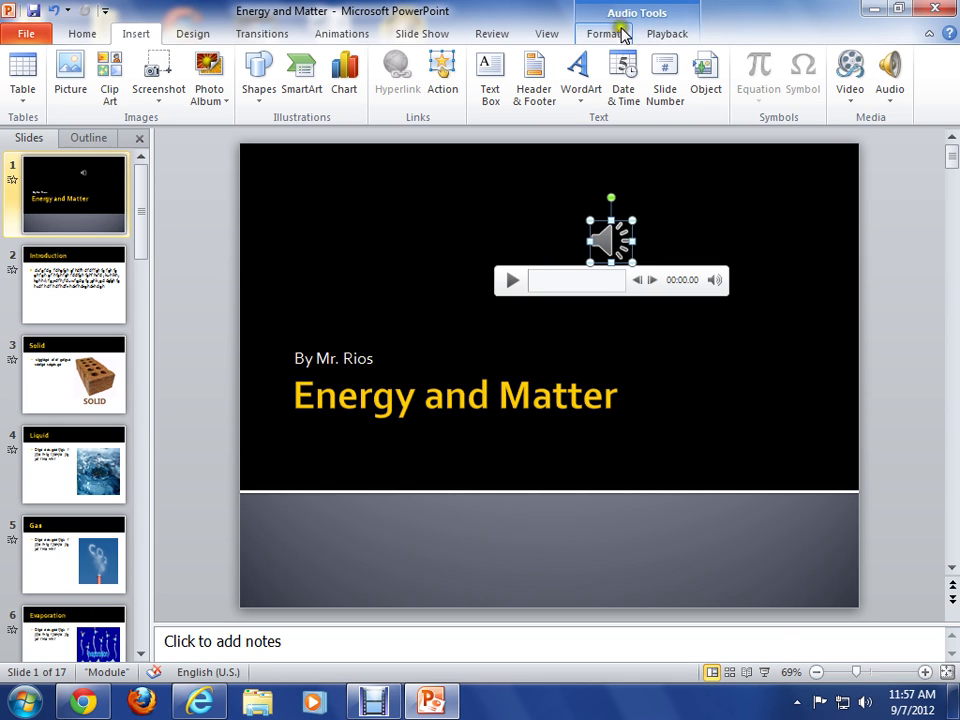
- Turn on Hide During Show in Audio Tools Playback for the title slide's sound icon
{"action": "left_click", "coordinate": [611, 35]}
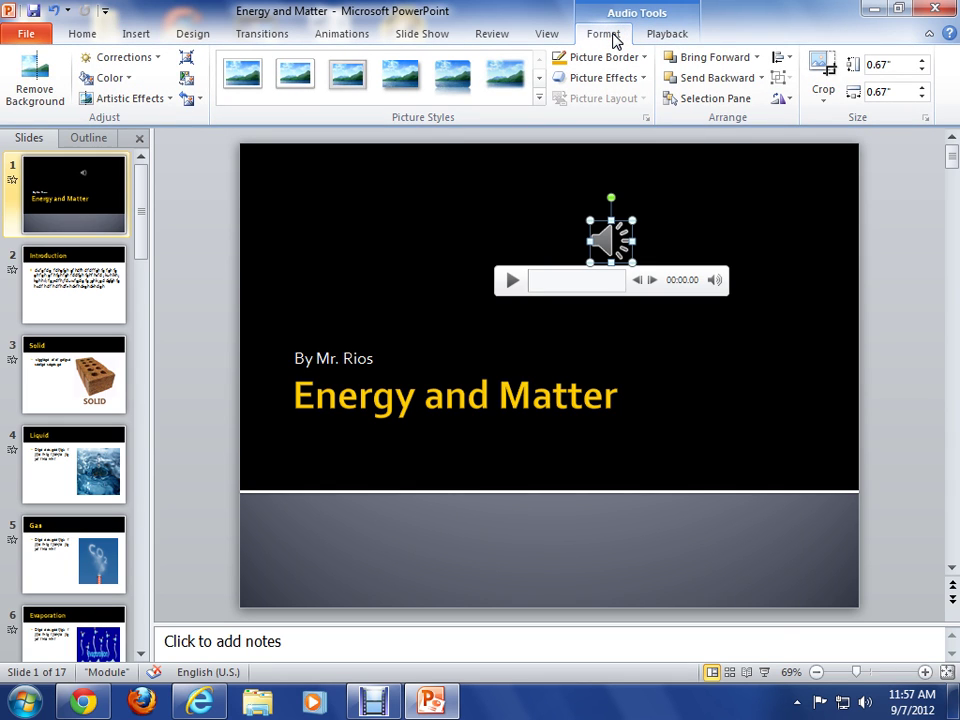
{"action": "left_click", "coordinate": [666, 36]}
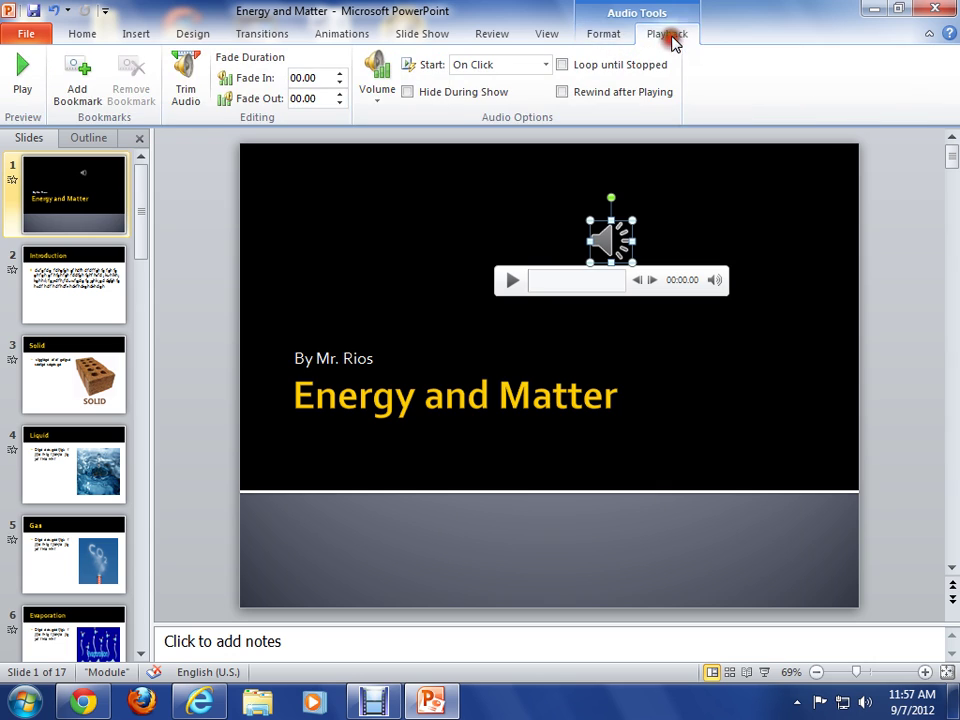
{"action": "left_click", "coordinate": [408, 92]}
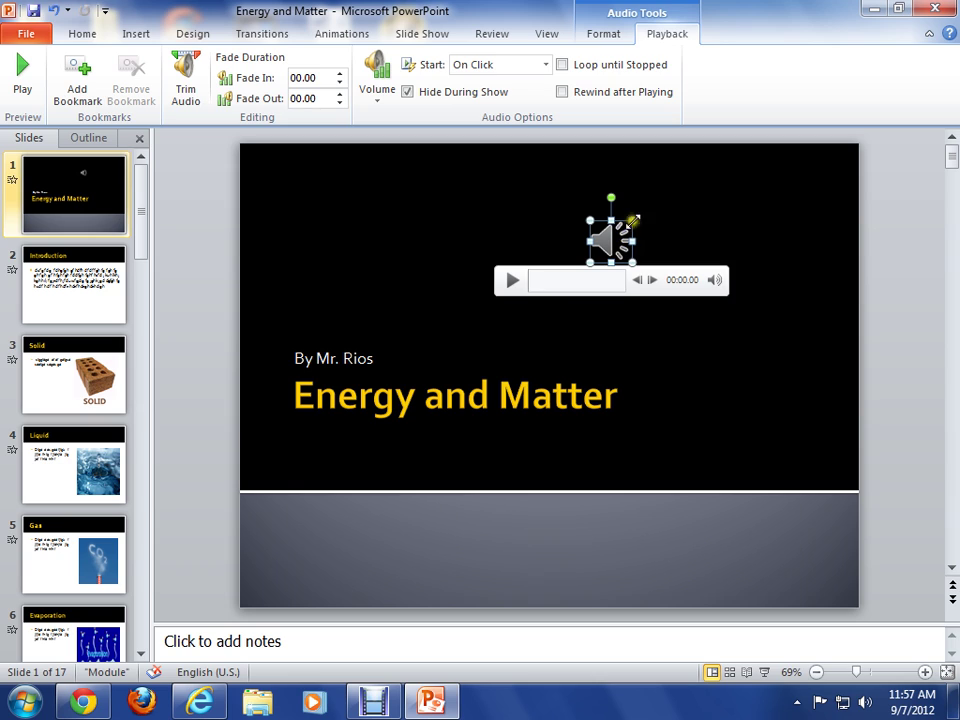
- On slide 2, record the 27-second 'intro' narration through Record Audio and insert it
{"action": "left_click", "coordinate": [675, 368]}
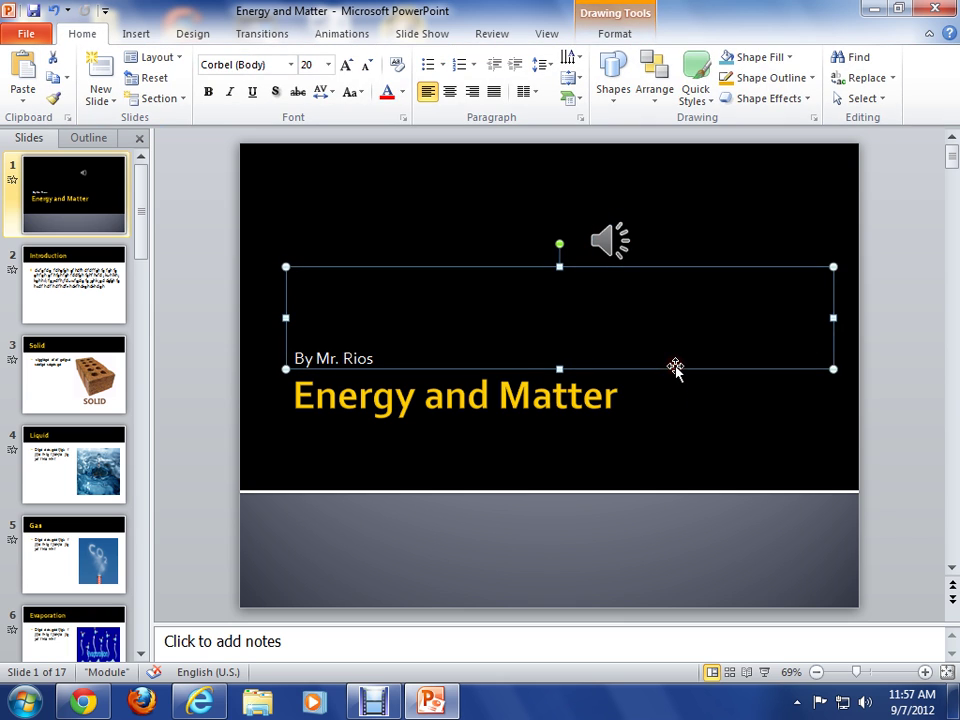
{"action": "left_click", "coordinate": [675, 412]}
{"action": "left_click", "coordinate": [80, 300]}
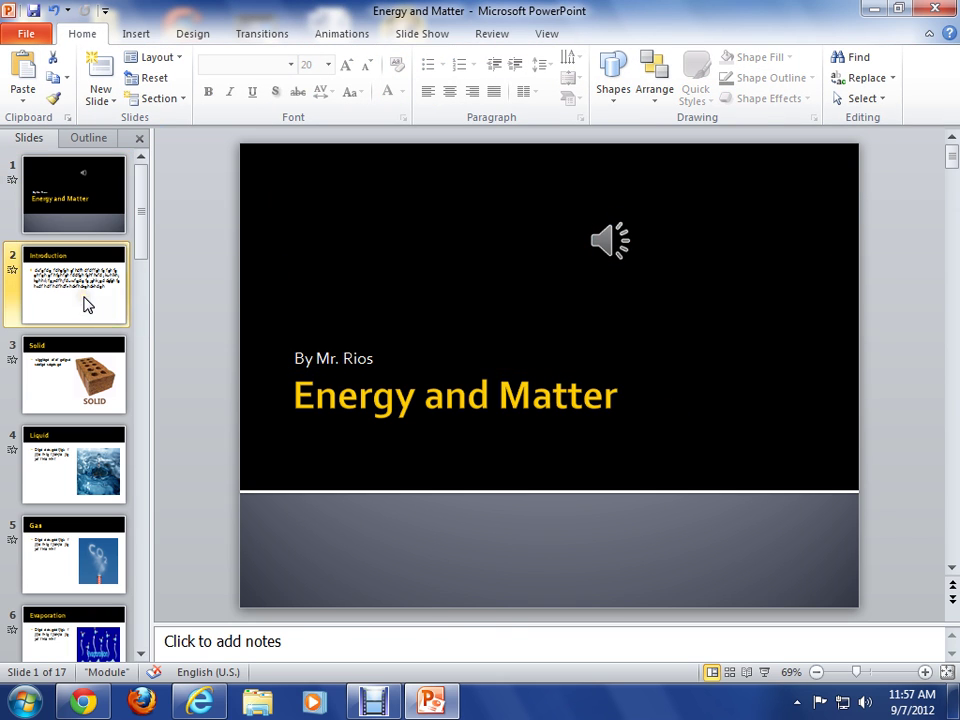
{"action": "left_click", "coordinate": [138, 35]}
{"action": "left_click", "coordinate": [895, 107]}
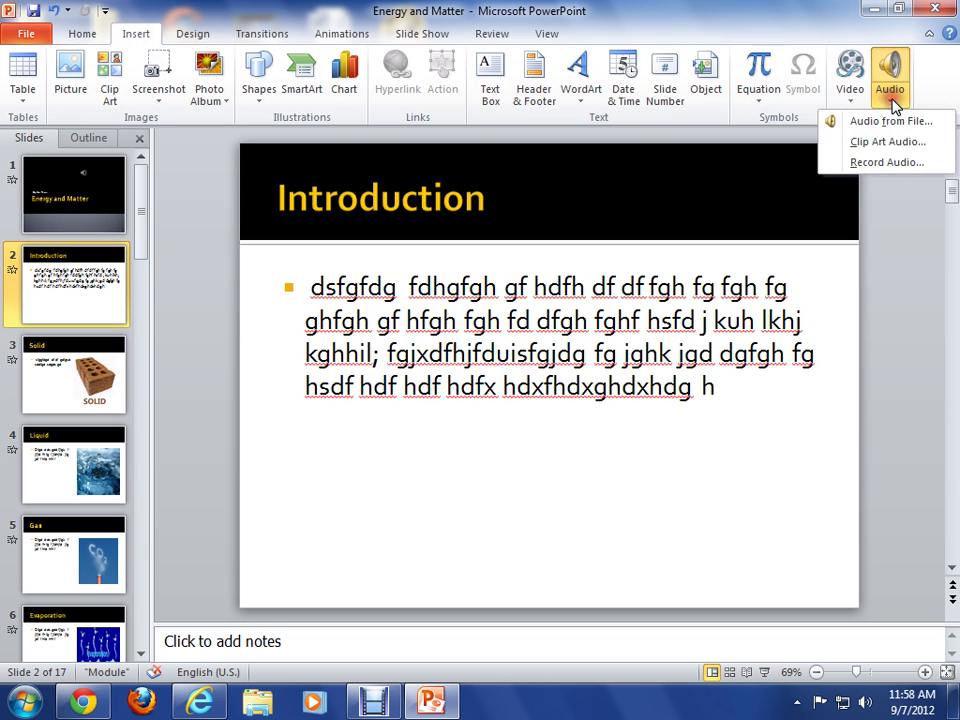
{"action": "left_click", "coordinate": [889, 163]}
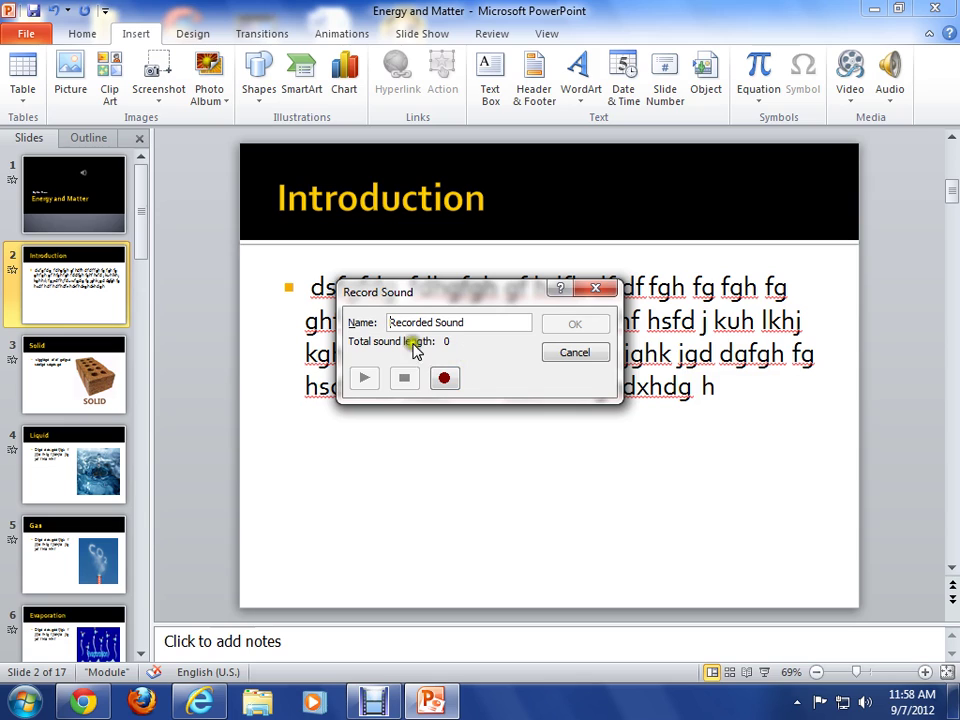
{"action": "left_click_drag", "start_coordinate": [476, 322], "coordinate": [333, 318]}
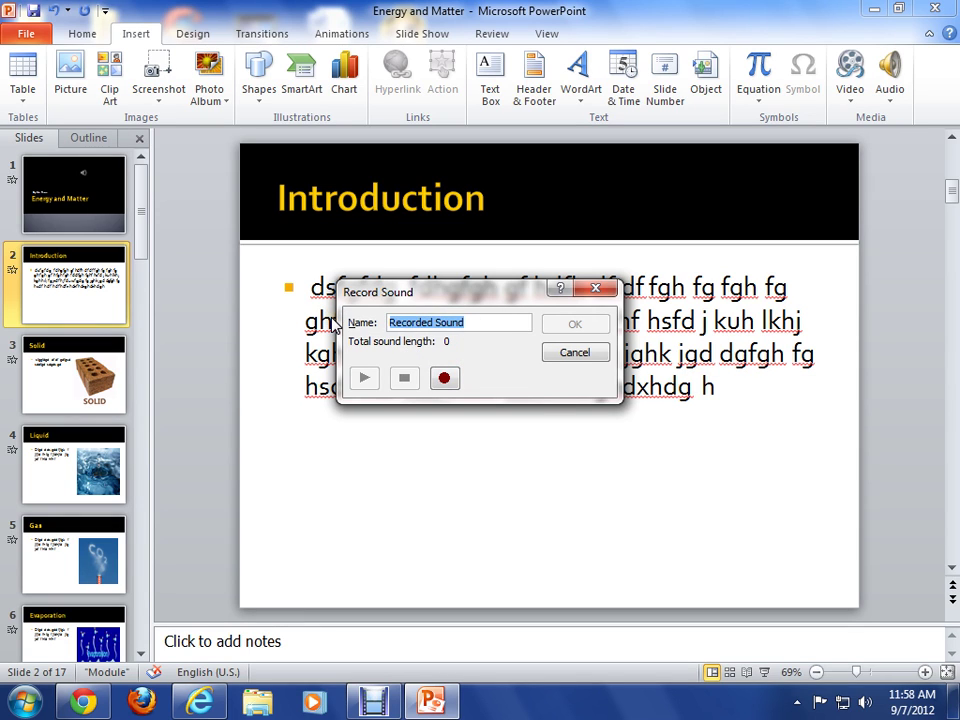
{"action": "type", "text": "intro"}
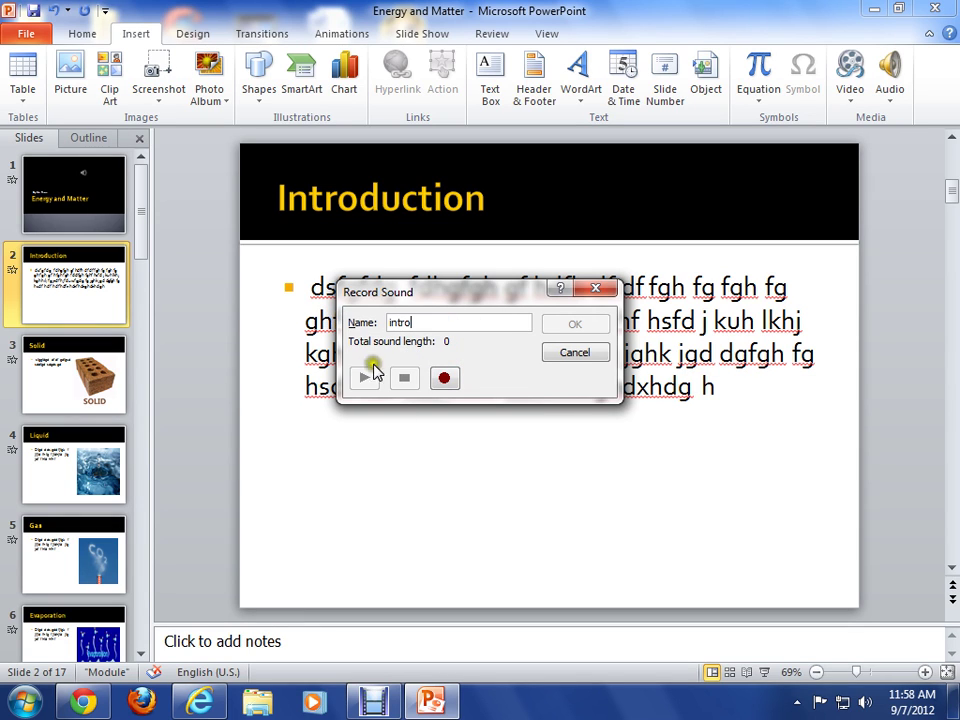
{"action": "left_click", "coordinate": [445, 377]}
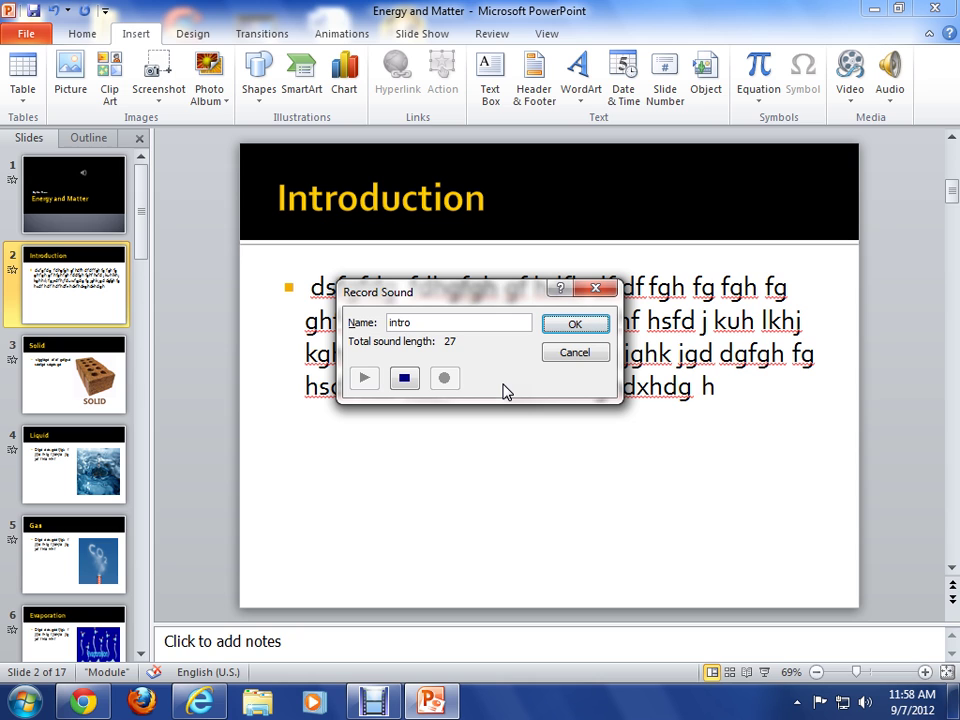
{"action": "left_click", "coordinate": [568, 325]}
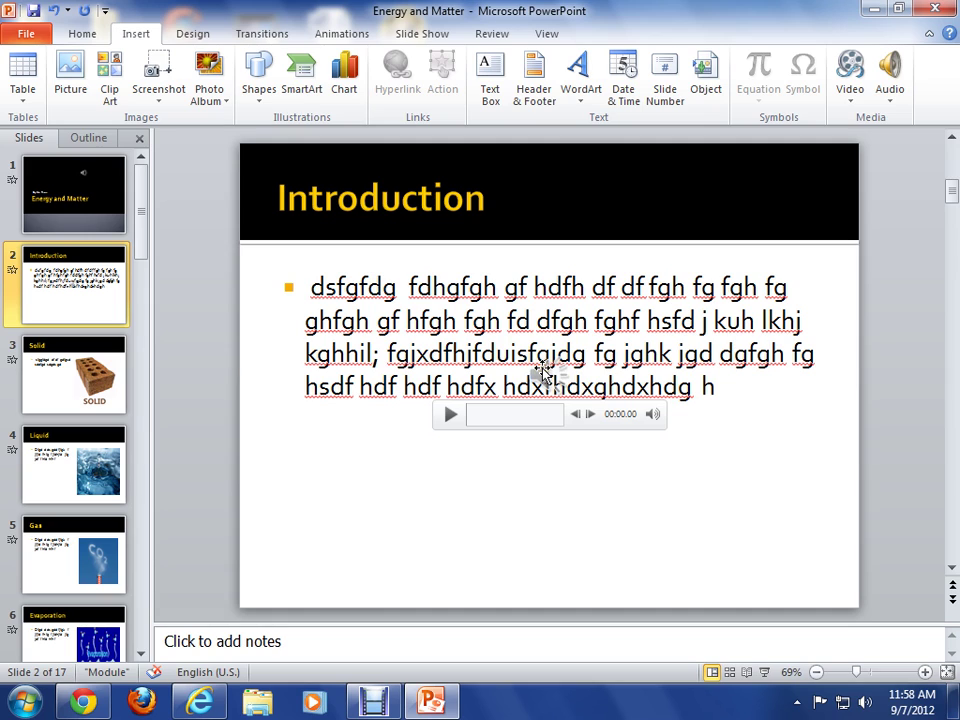
- Move the intro sound icon below the slide text and set it to Hide During Show
{"action": "left_click_drag", "start_coordinate": [545, 375], "coordinate": [537, 447]}
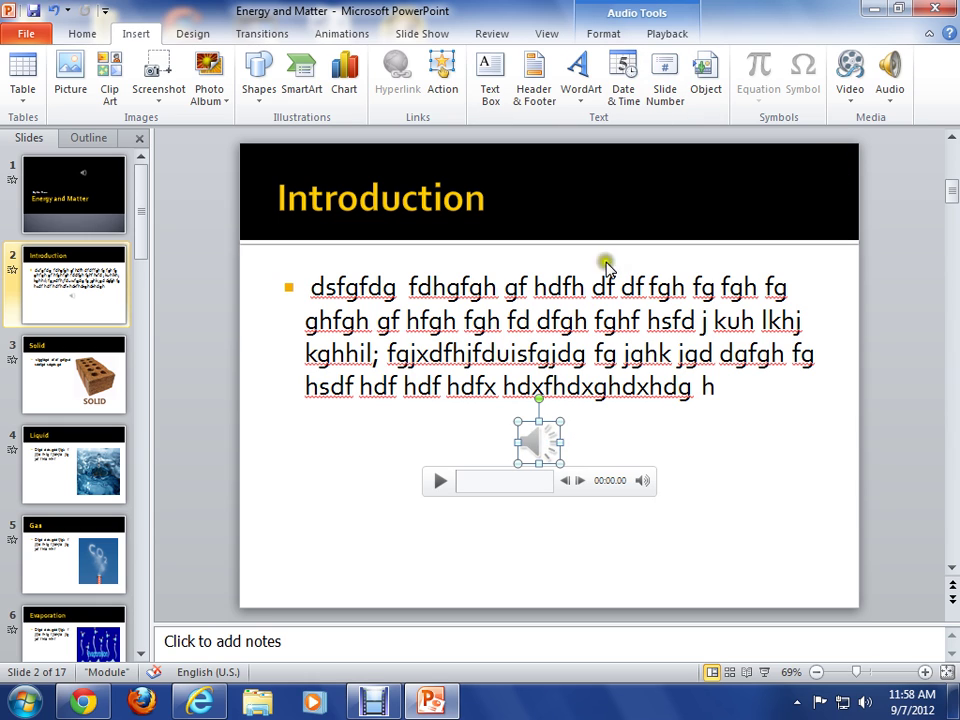
{"action": "left_click", "coordinate": [668, 34]}
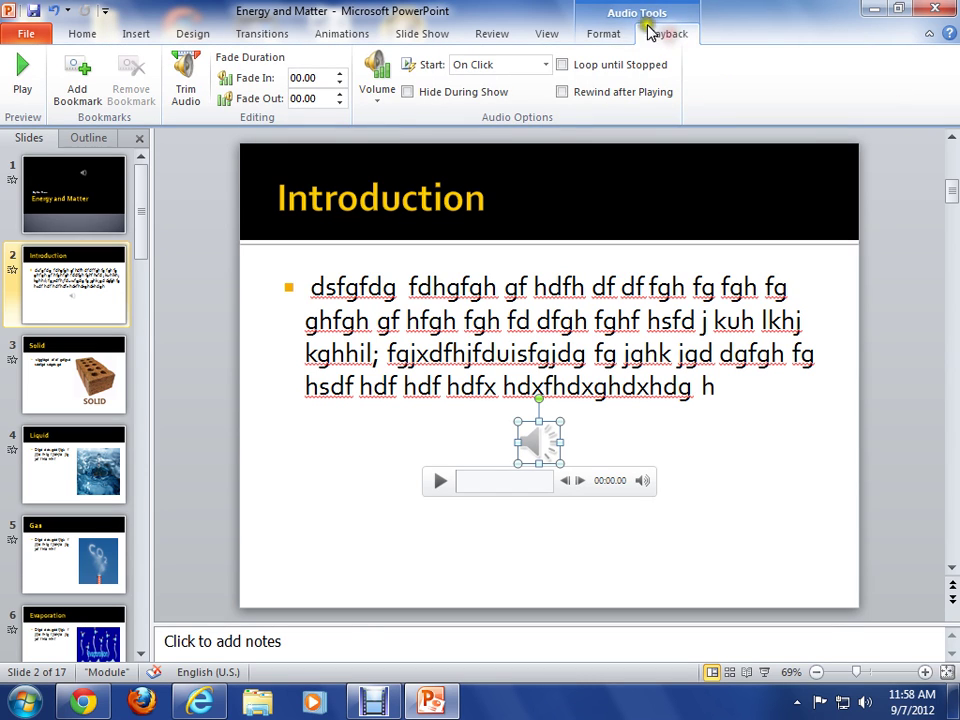
{"action": "left_click", "coordinate": [408, 92]}
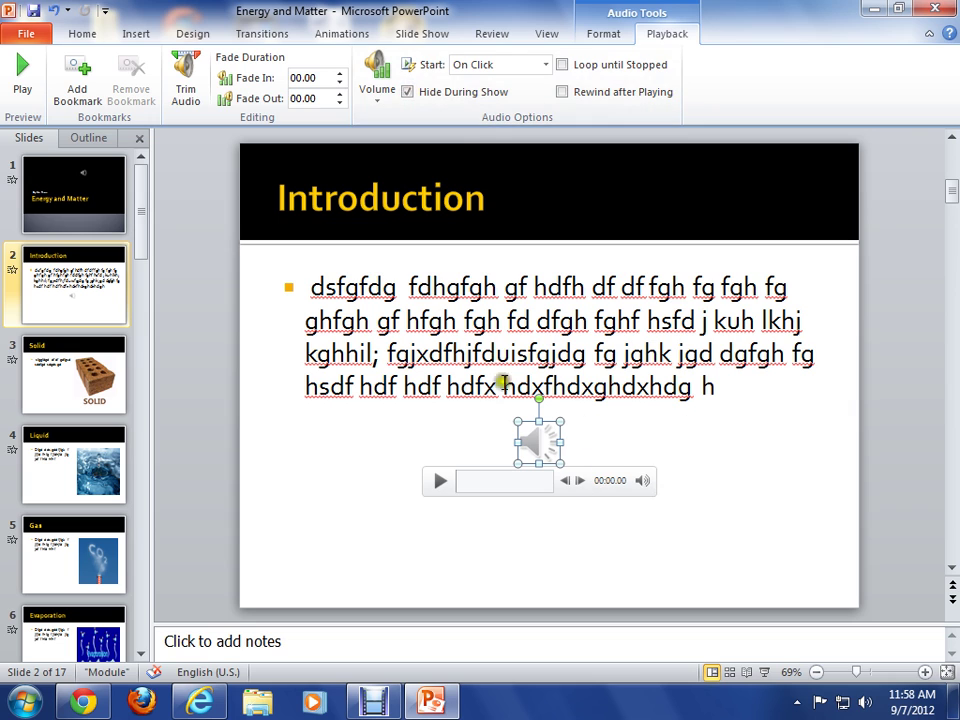
{"action": "left_click", "coordinate": [806, 450]}
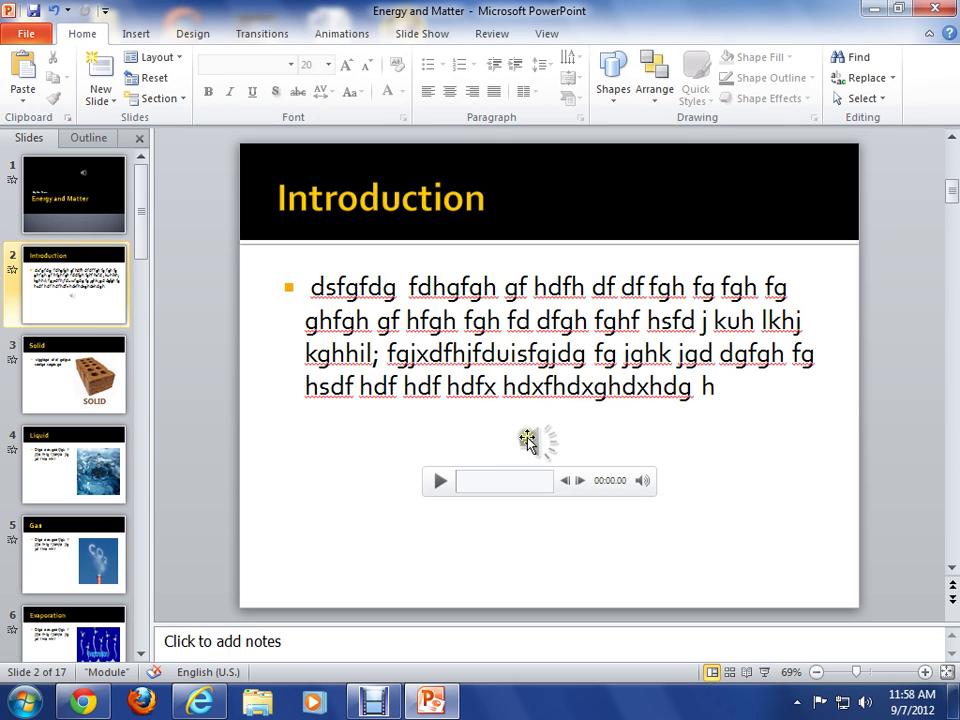
- Play the intro narration preview, pause it, and deselect the audio
{"action": "left_click", "coordinate": [439, 481]}
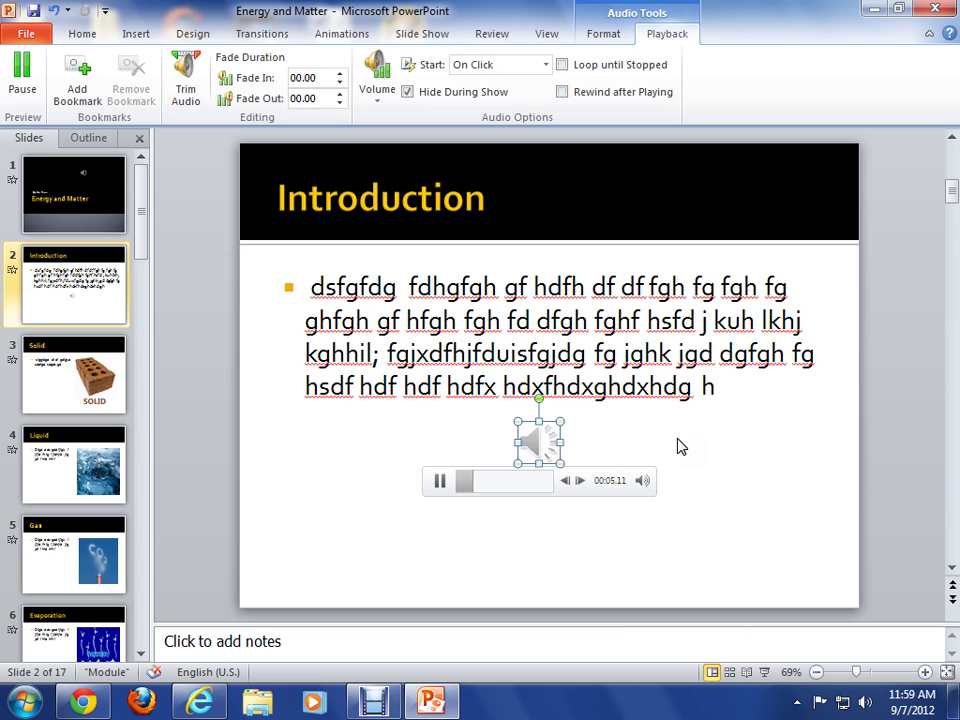
{"action": "left_click", "coordinate": [438, 481]}
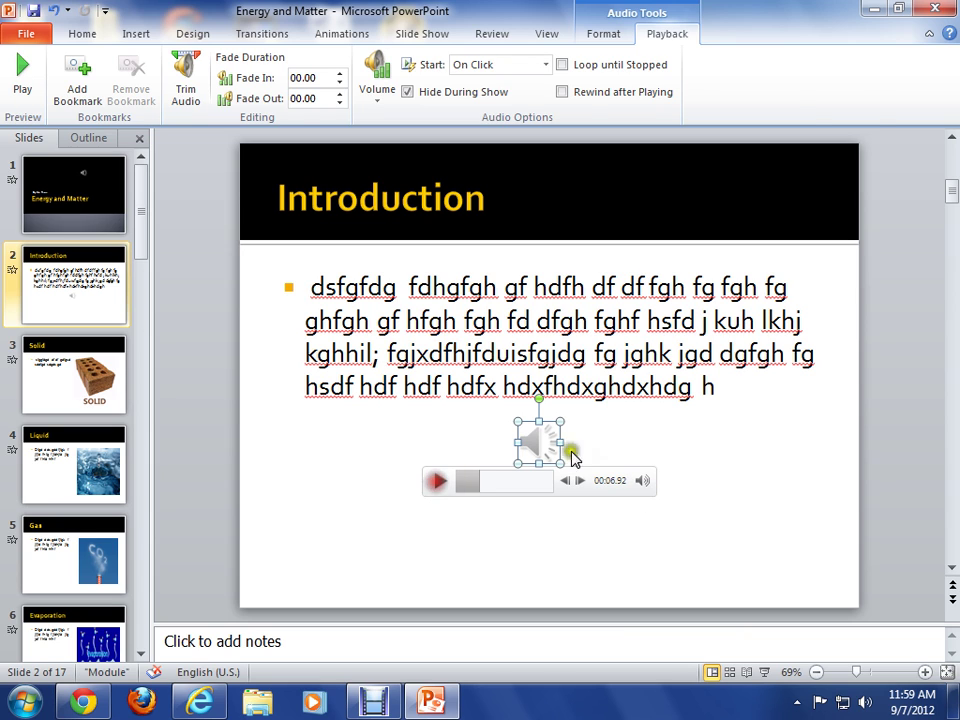
{"action": "left_click", "coordinate": [711, 454]}
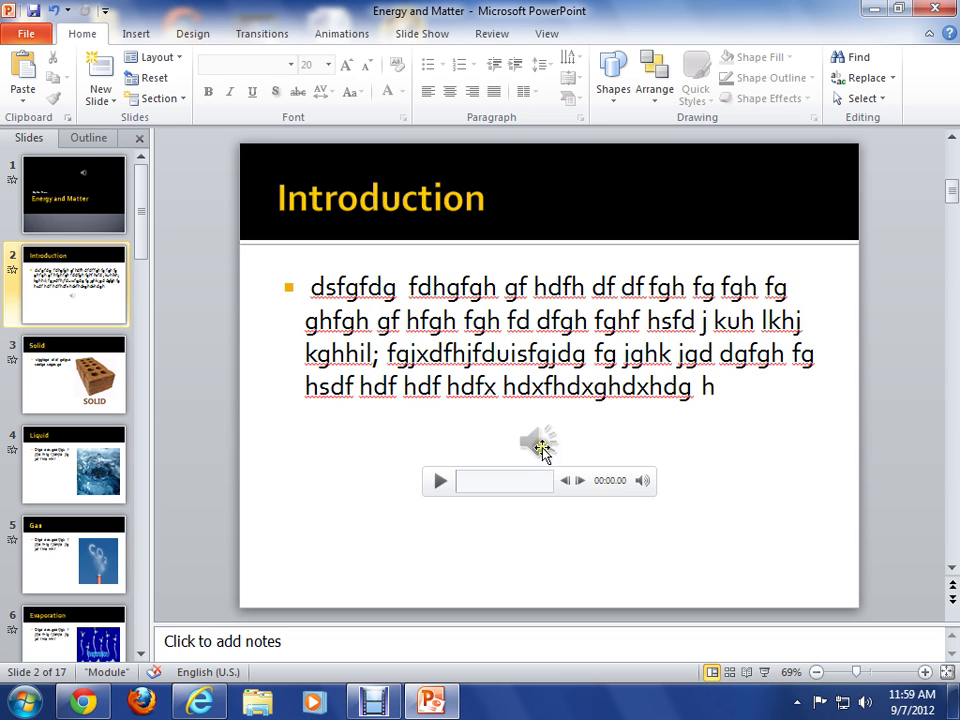
- Switch from the Introduction slide to the title slide and select, then deselect, its speaker icon
{"action": "left_click", "coordinate": [541, 446]}
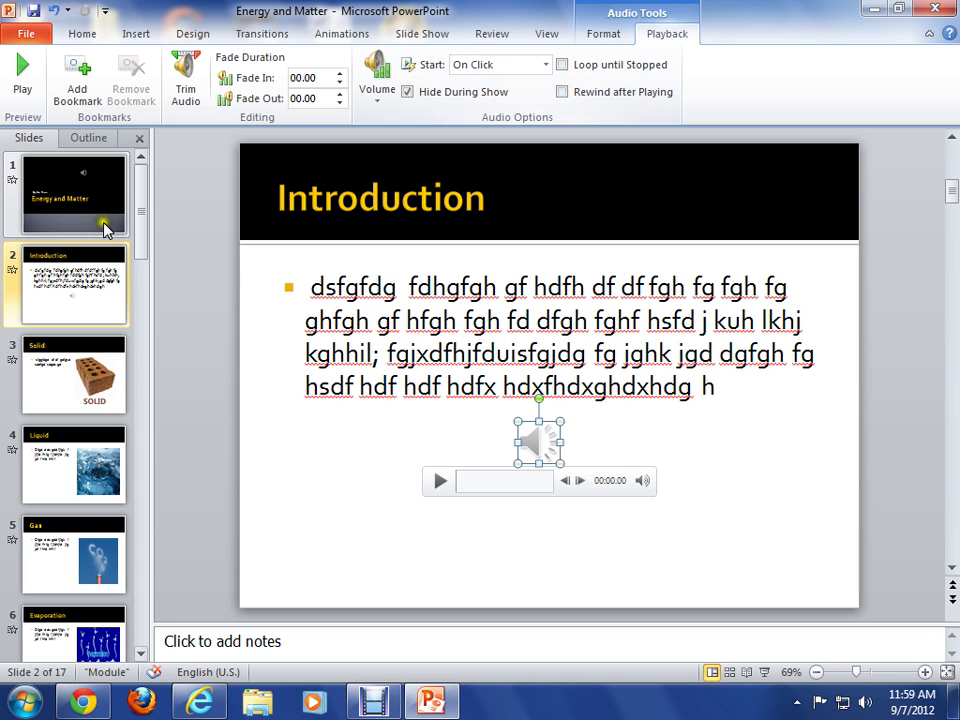
{"action": "left_click", "coordinate": [98, 168]}
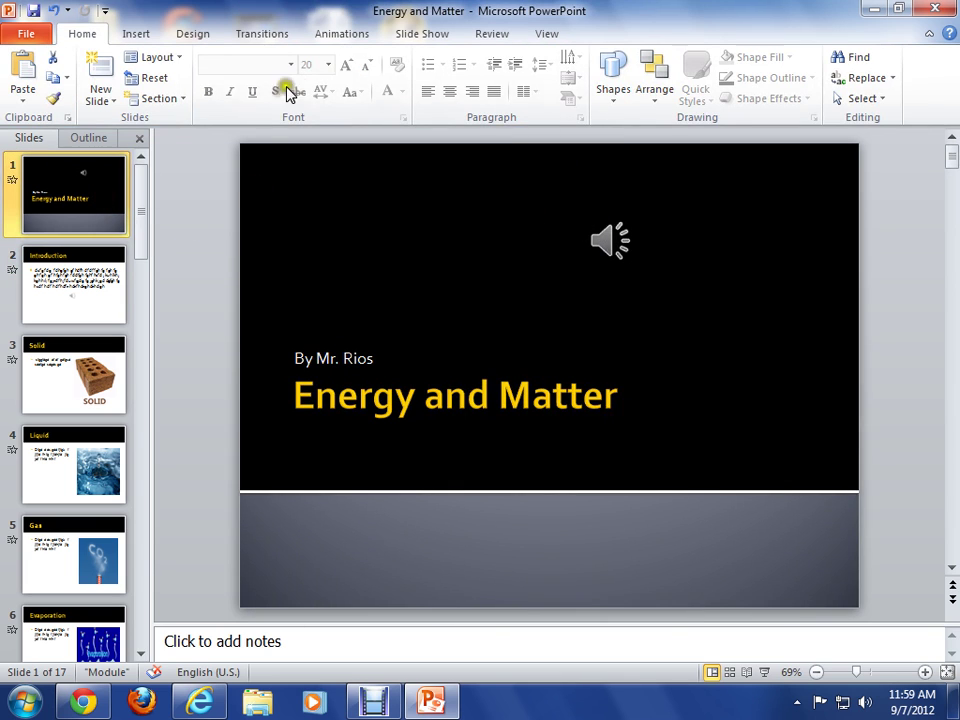
{"action": "left_click", "coordinate": [598, 246]}
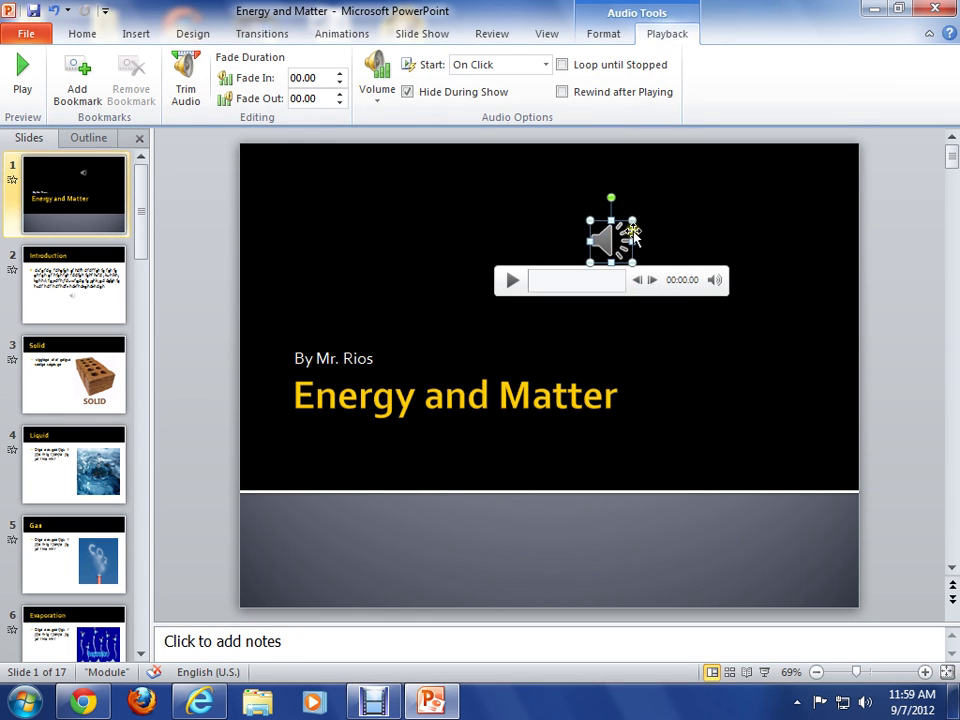
{"action": "left_click", "coordinate": [695, 226]}
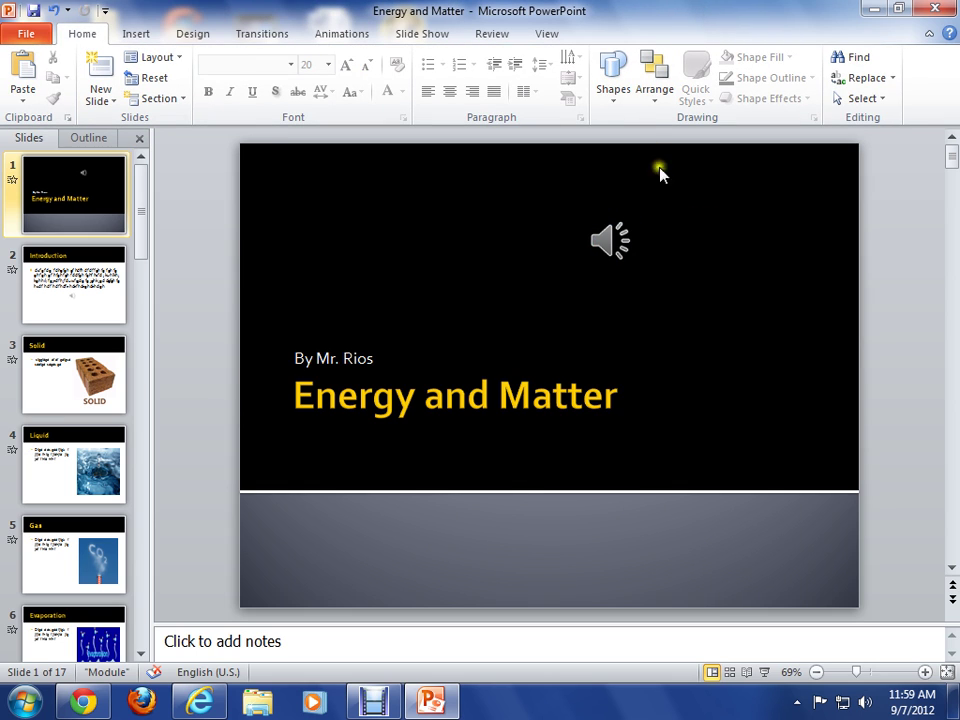
- Change the title slide narration's Start option from On Click to Automatically
{"action": "mouse_move", "coordinate": [622, 240]}
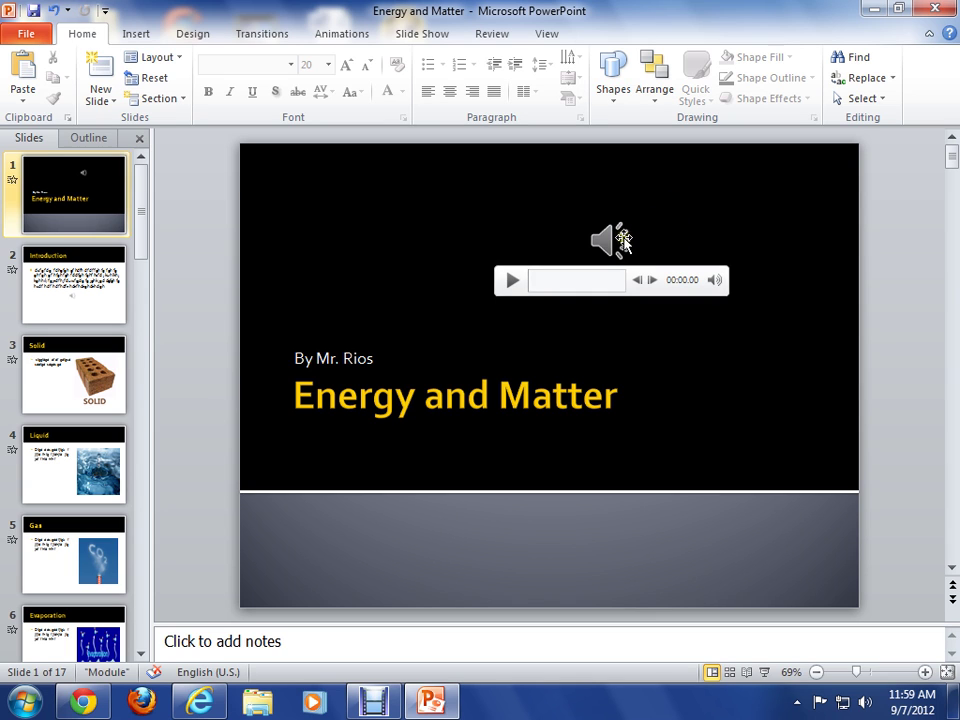
{"action": "left_click", "coordinate": [613, 240]}
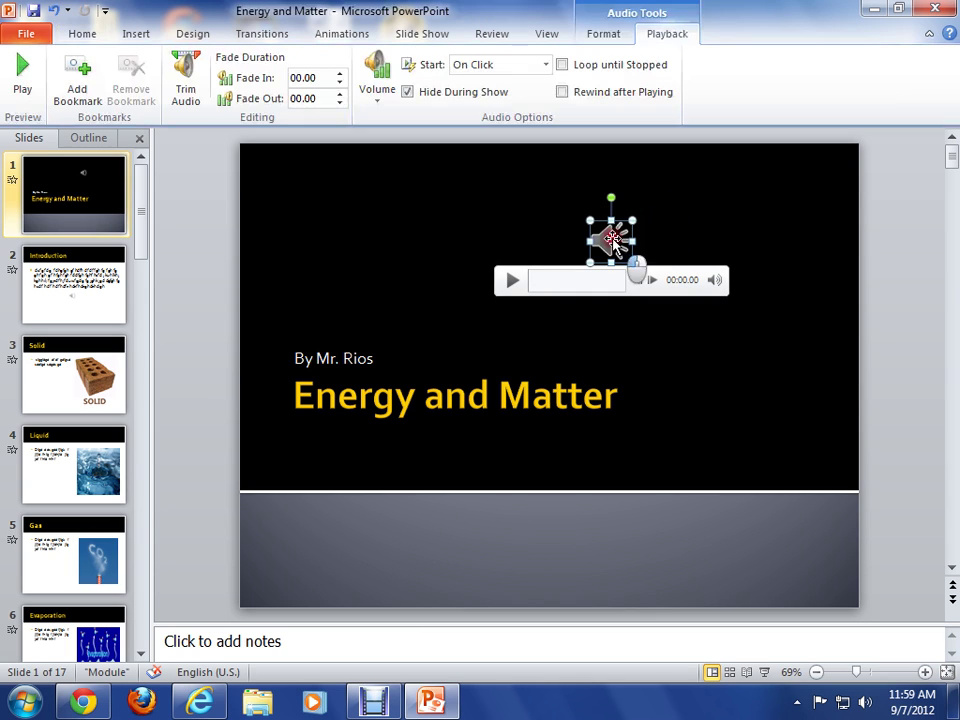
{"action": "left_click", "coordinate": [546, 66]}
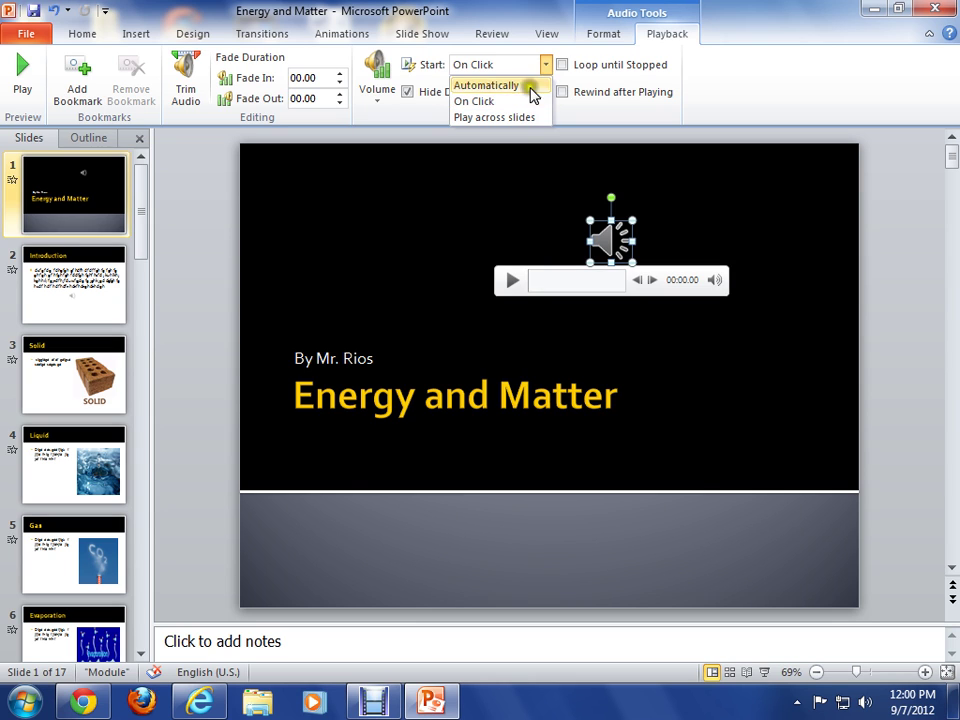
{"action": "left_click", "coordinate": [533, 102]}
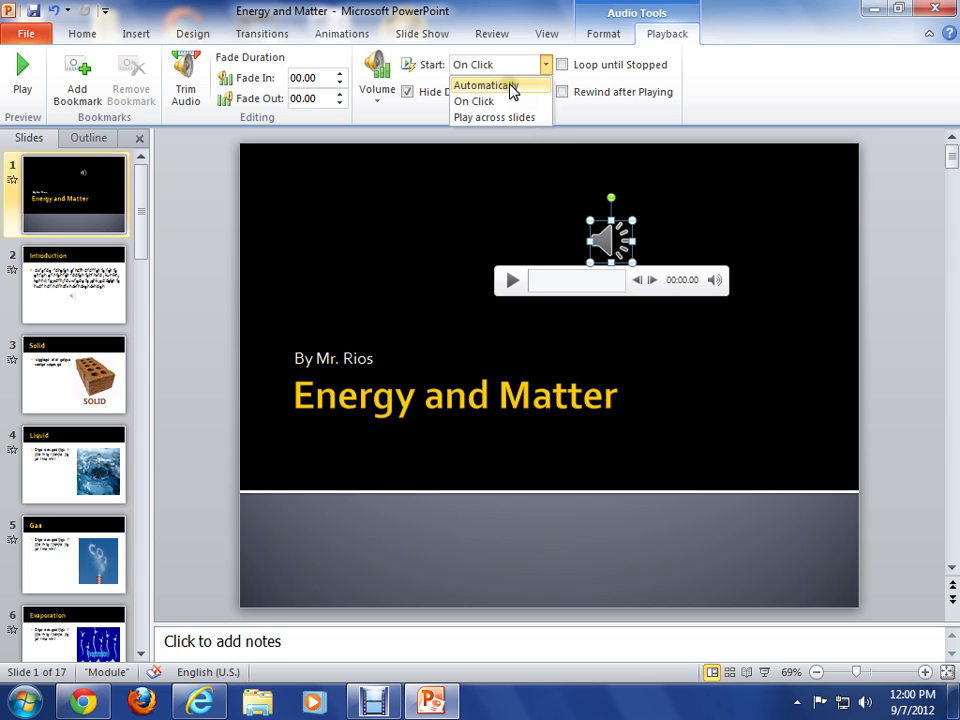
{"action": "left_click", "coordinate": [510, 86]}
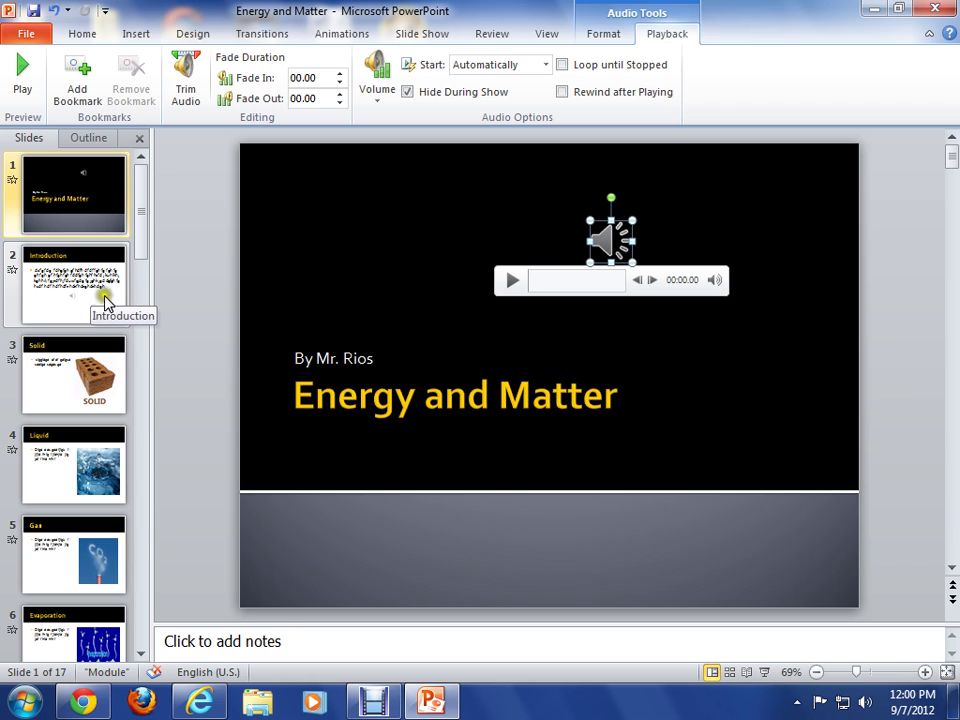
- Set the slide 2 'intro' narration's Start option to Automatically
{"action": "left_click", "coordinate": [73, 299]}
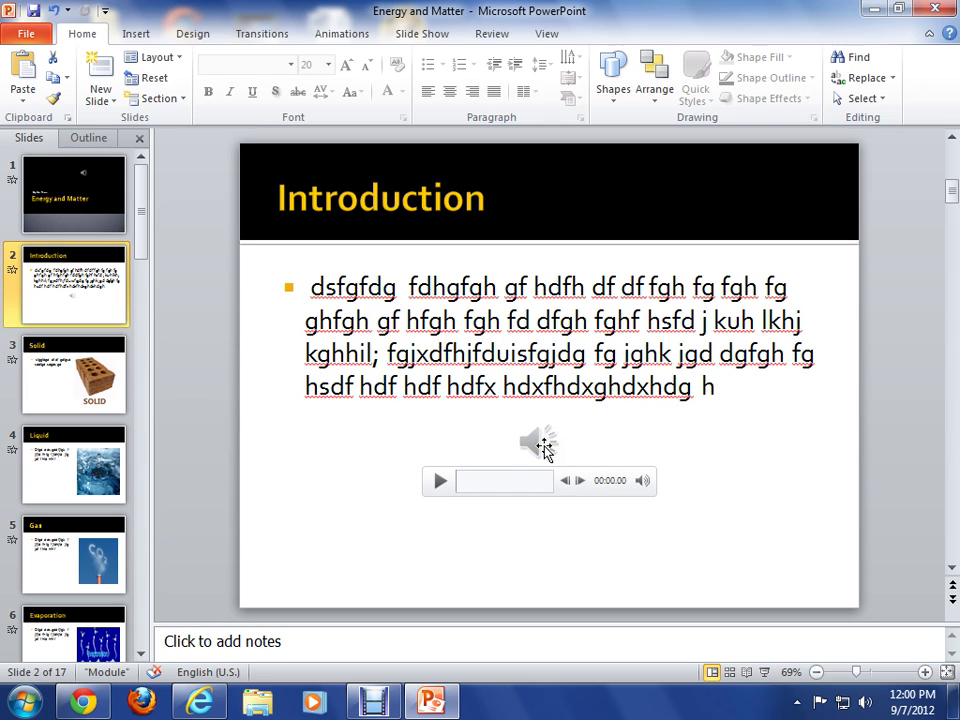
{"action": "left_click", "coordinate": [543, 447]}
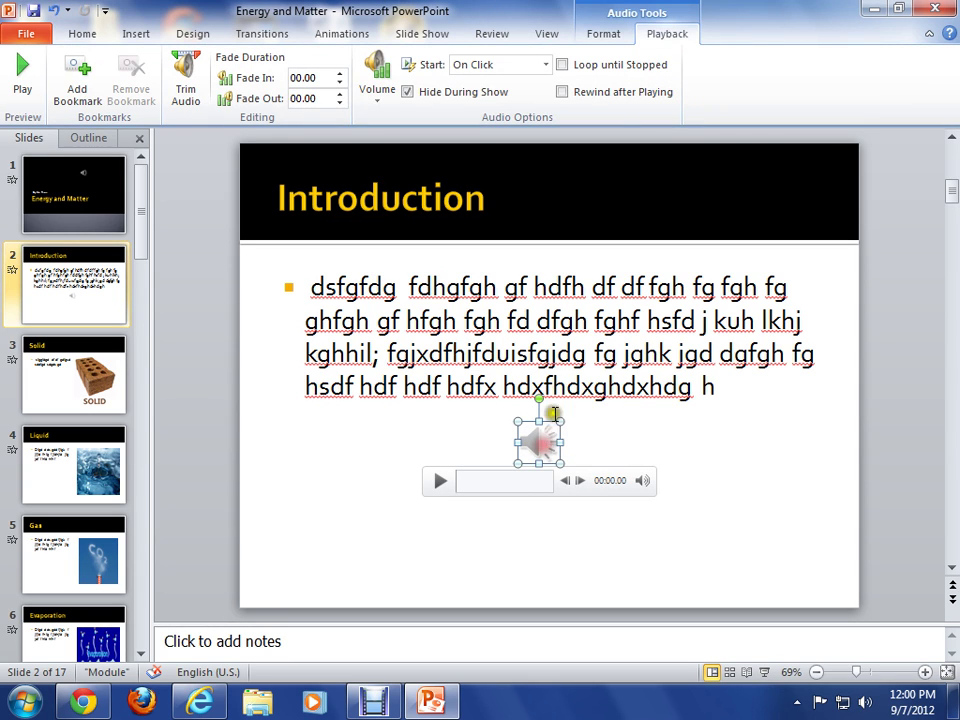
{"action": "left_click", "coordinate": [545, 64]}
{"action": "left_click", "coordinate": [522, 86]}
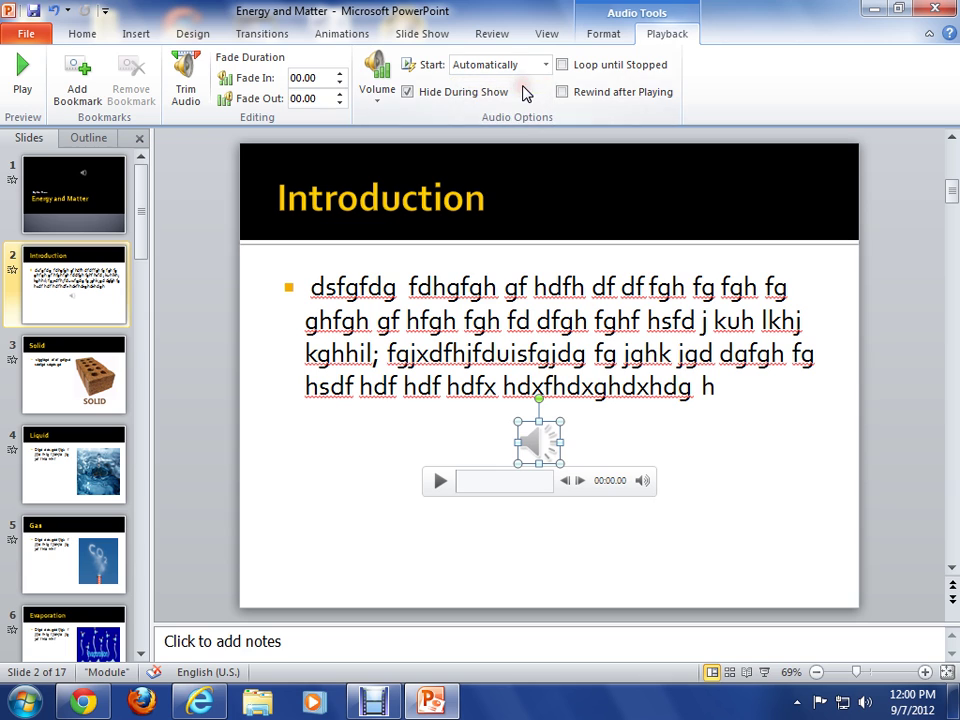
{"action": "left_click", "coordinate": [668, 452]}
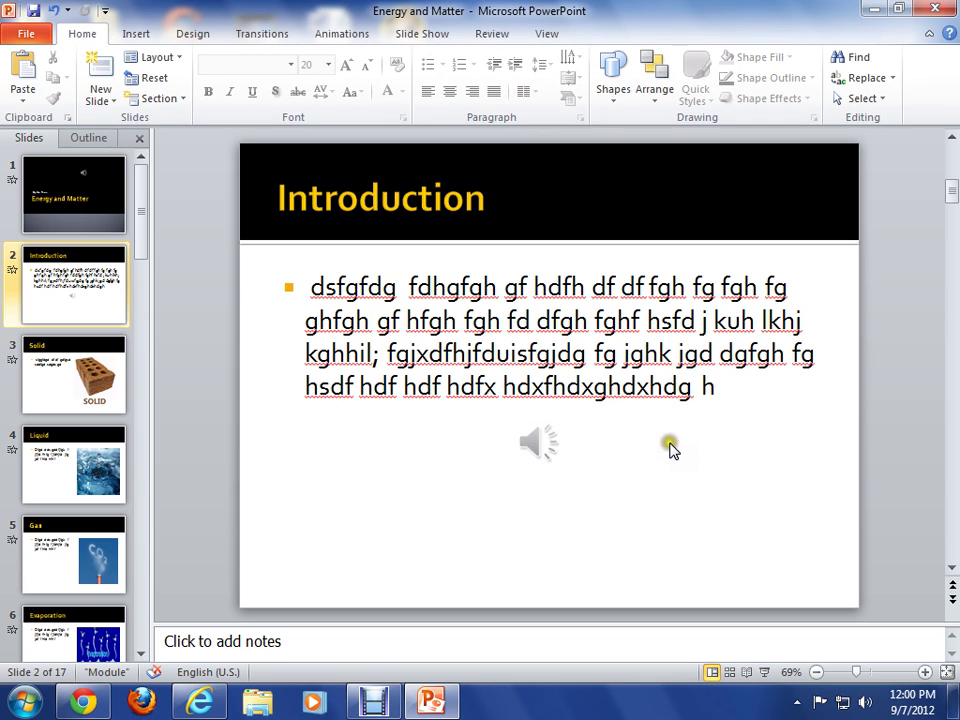
{"action": "mouse_move", "coordinate": [520, 440]}
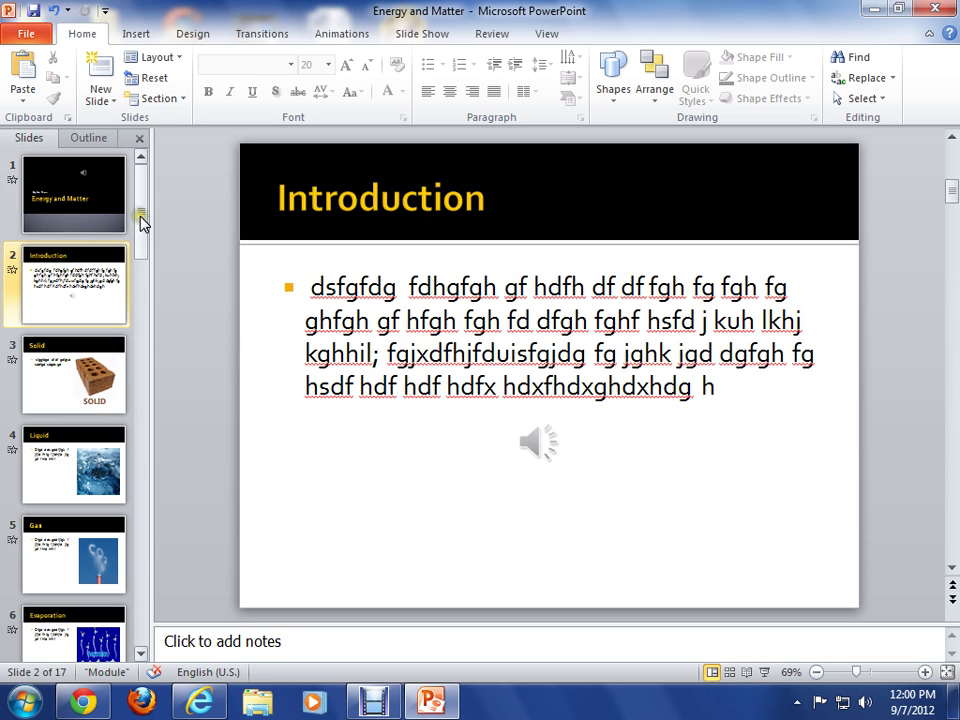
{"action": "left_click", "coordinate": [614, 322]}
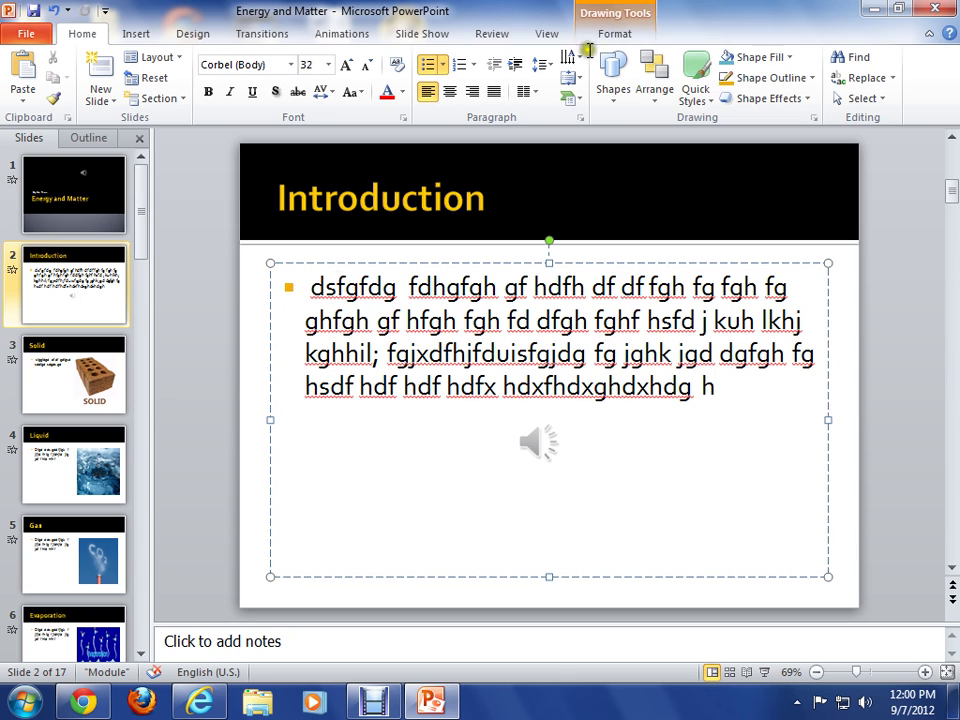
- Tick Advance Slide After on the title slide's Transitions tab, keeping 00:00.00
{"action": "left_click", "coordinate": [84, 195]}
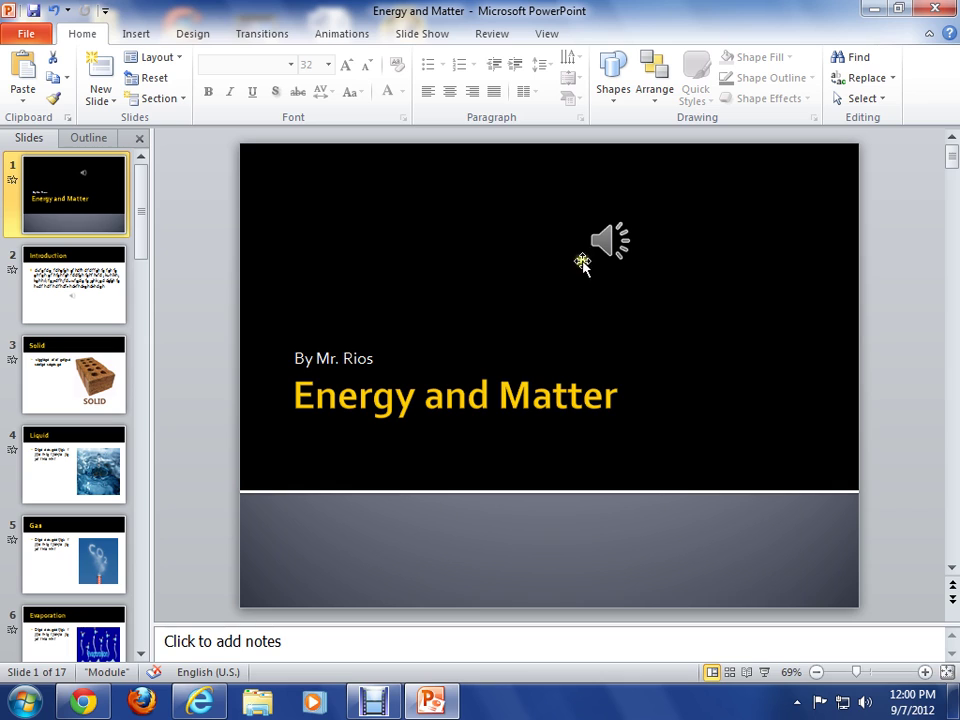
{"action": "left_click", "coordinate": [259, 35]}
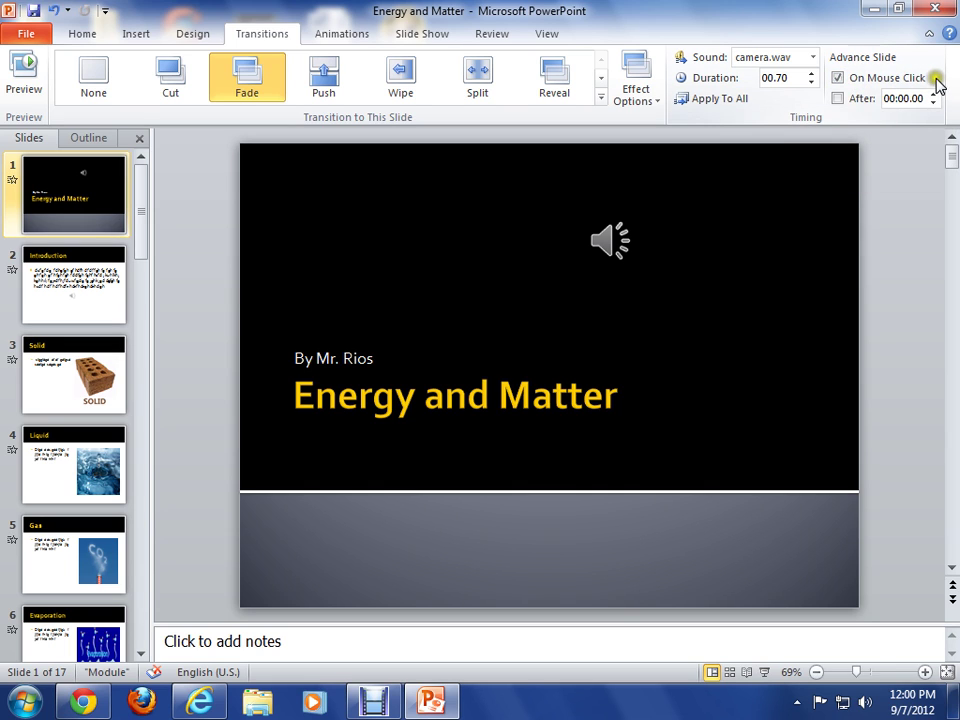
{"action": "left_click", "coordinate": [838, 99]}
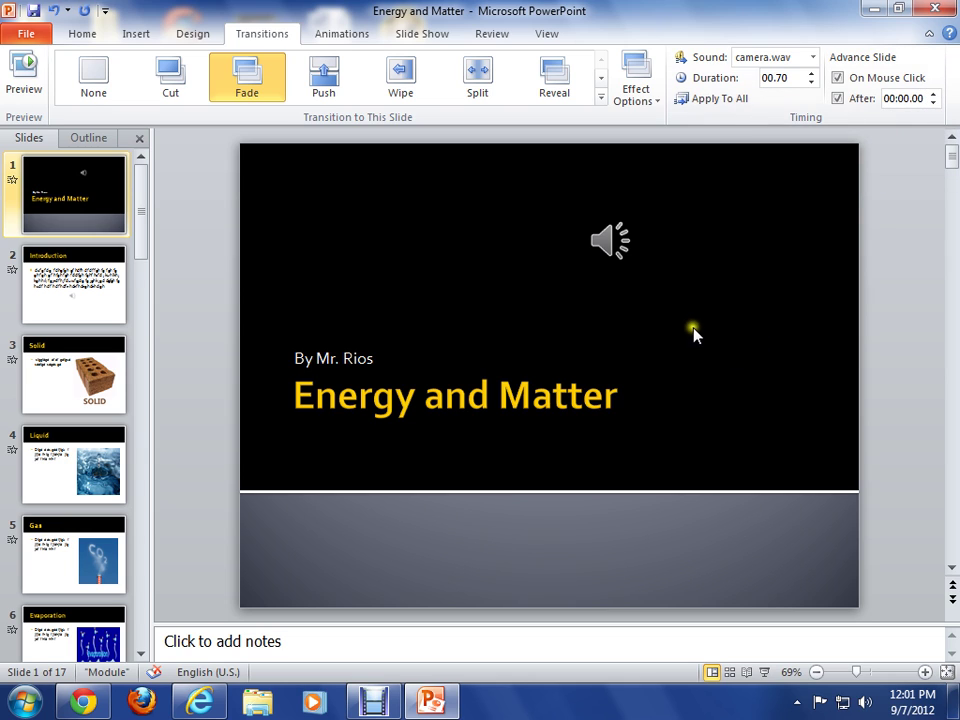
{"action": "mouse_move", "coordinate": [626, 253]}
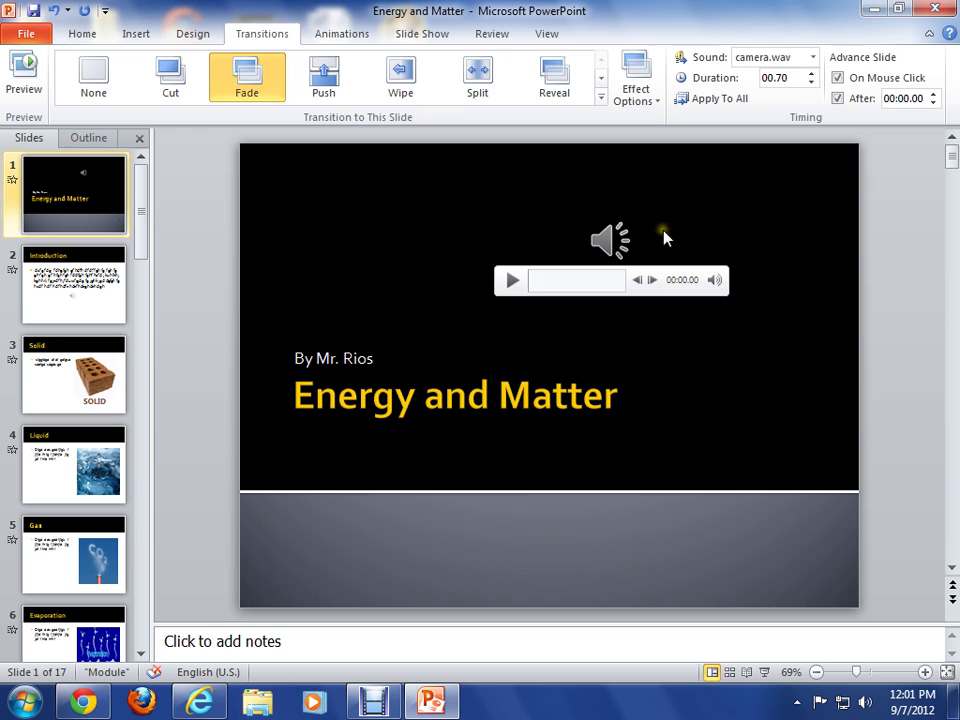
- Play the title slide's narration in full, confirming it runs 00:07.18
{"action": "left_click", "coordinate": [607, 240]}
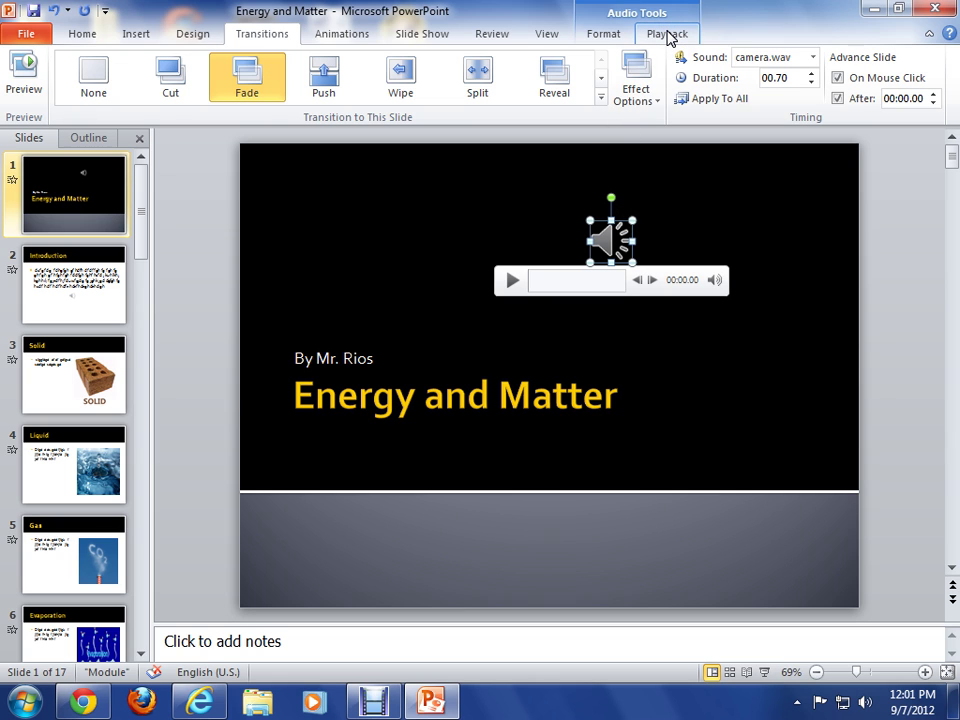
{"action": "left_click", "coordinate": [667, 36]}
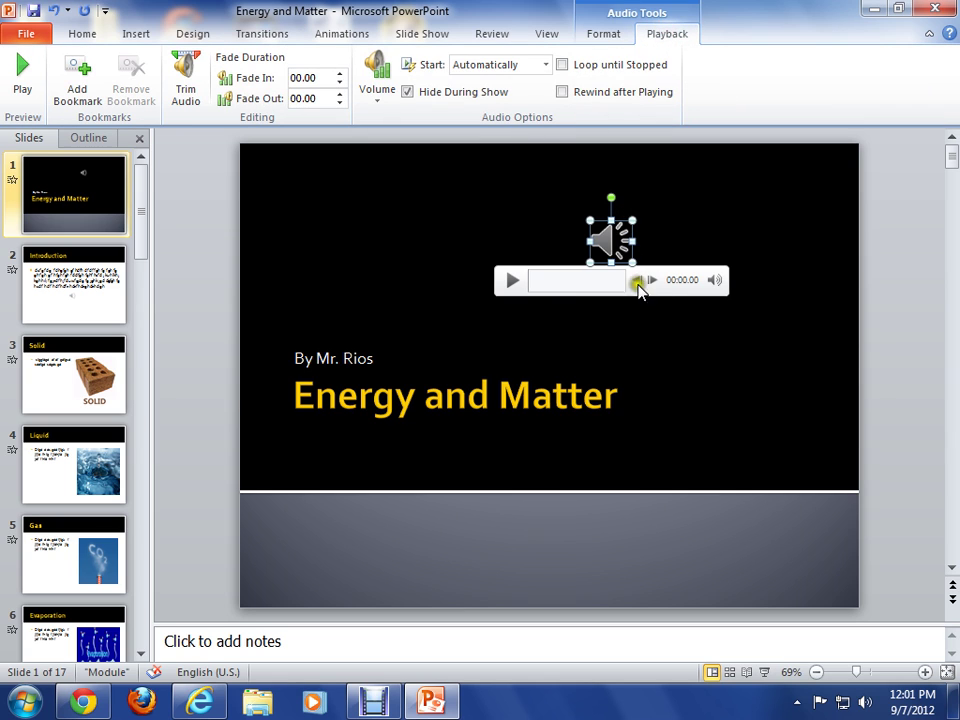
{"action": "left_click", "coordinate": [515, 282]}
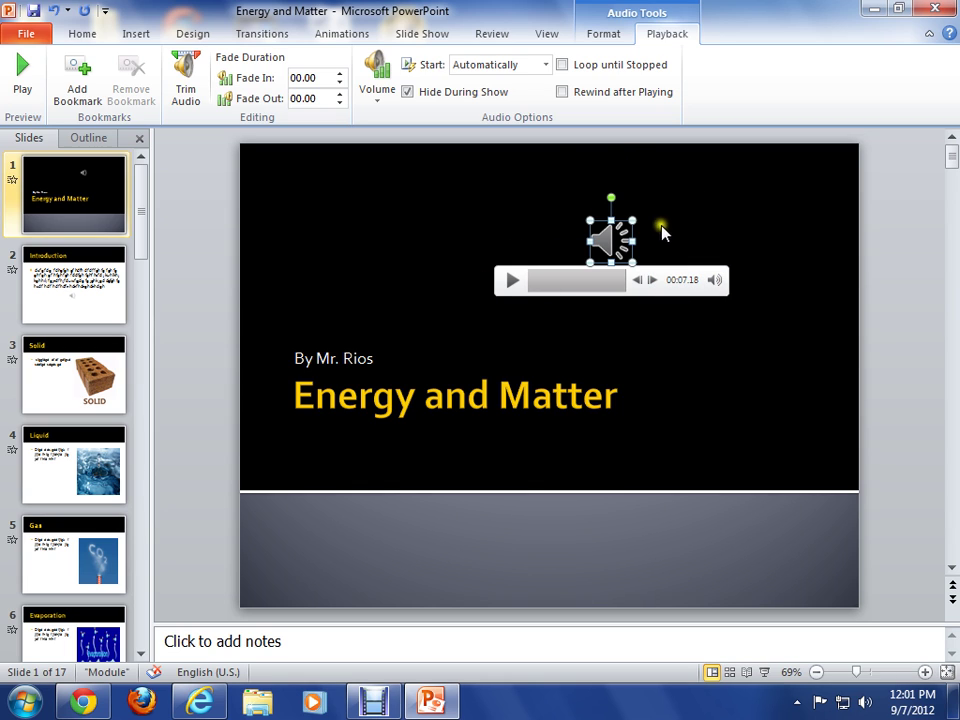
- Set the title slide's After time to 9 seconds so it advances automatically after 00:09.00
{"action": "left_click", "coordinate": [502, 206]}
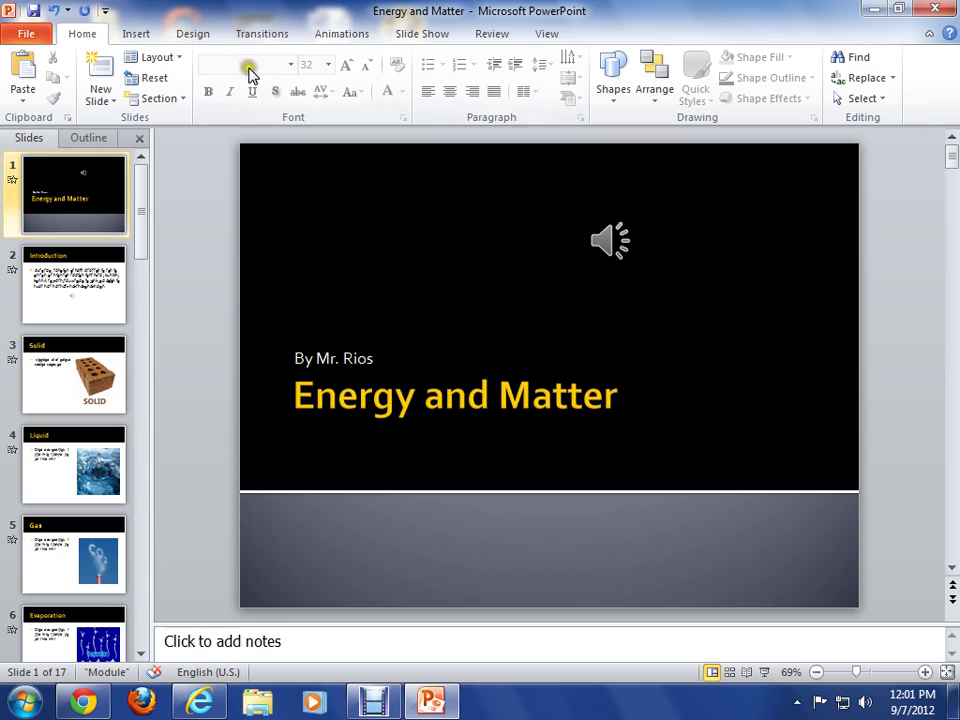
{"action": "left_click", "coordinate": [259, 36]}
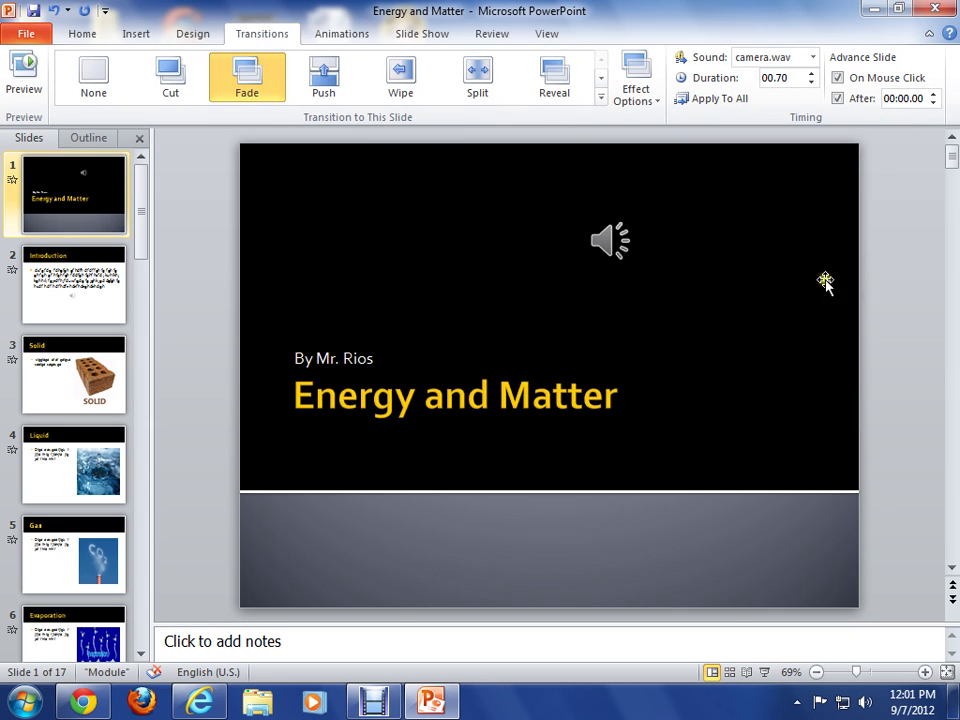
{"action": "left_click", "coordinate": [908, 99]}
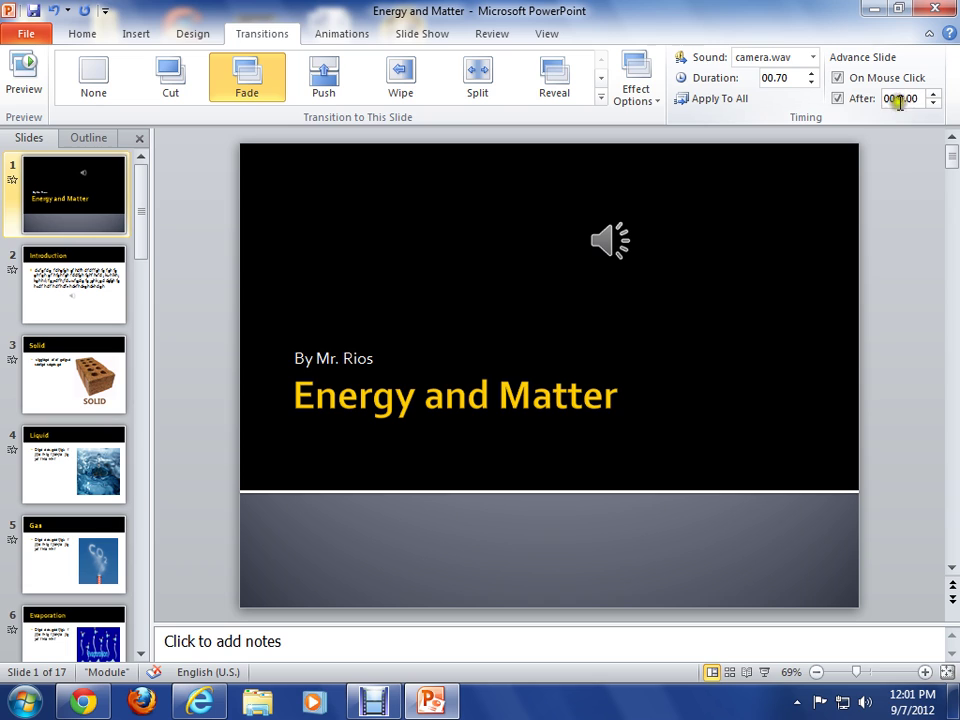
{"action": "left_click", "coordinate": [900, 100]}
{"action": "left_click", "coordinate": [900, 98]}
{"action": "double_click", "coordinate": [905, 98]}
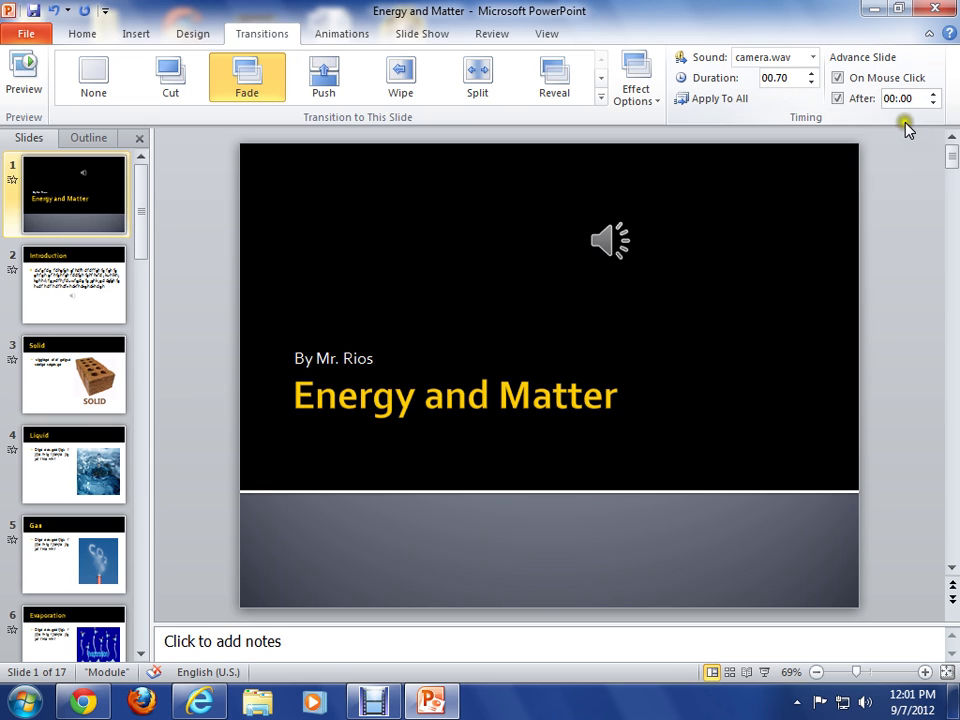
{"action": "type", "text": "9"}
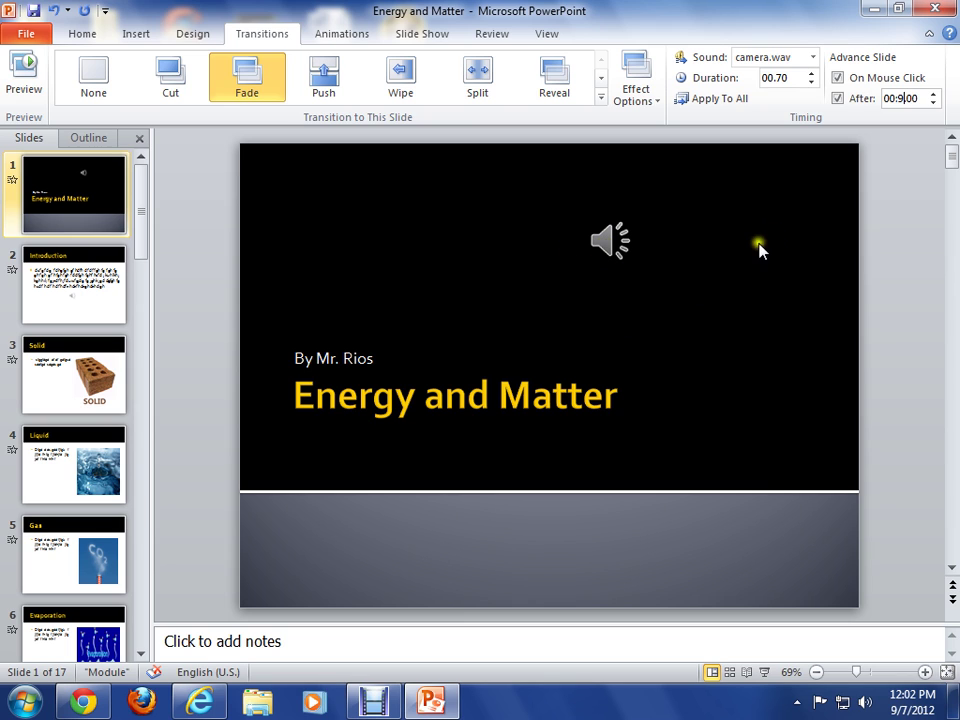
- Play the Introduction slide's narration clip to listen to it, then pause it
{"action": "mouse_move", "coordinate": [706, 282]}
{"action": "left_click", "coordinate": [71, 289]}
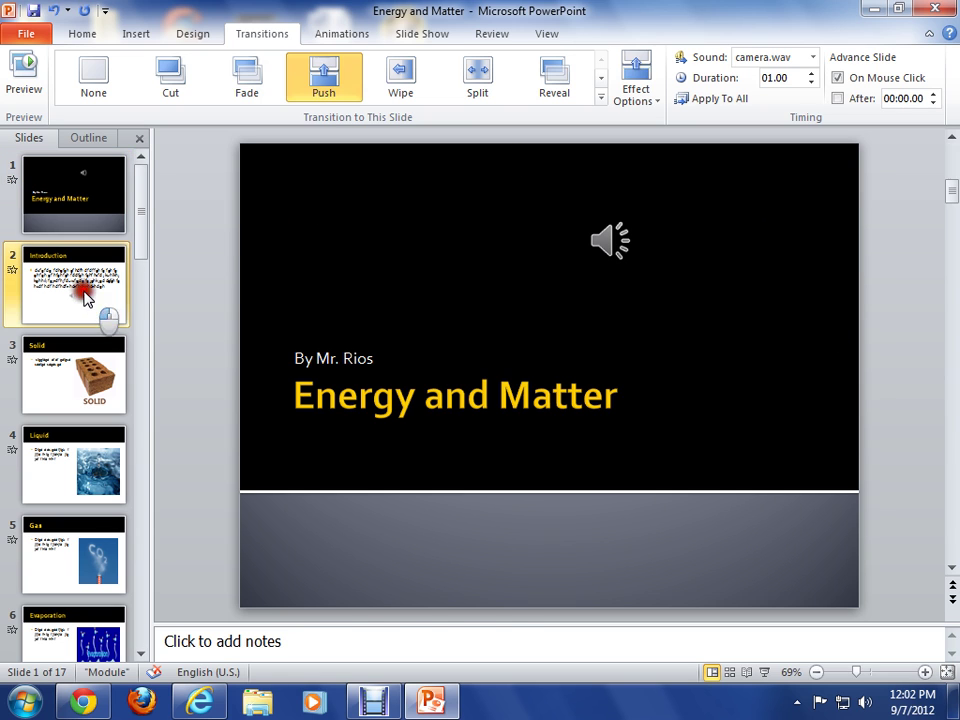
{"action": "mouse_move", "coordinate": [550, 447]}
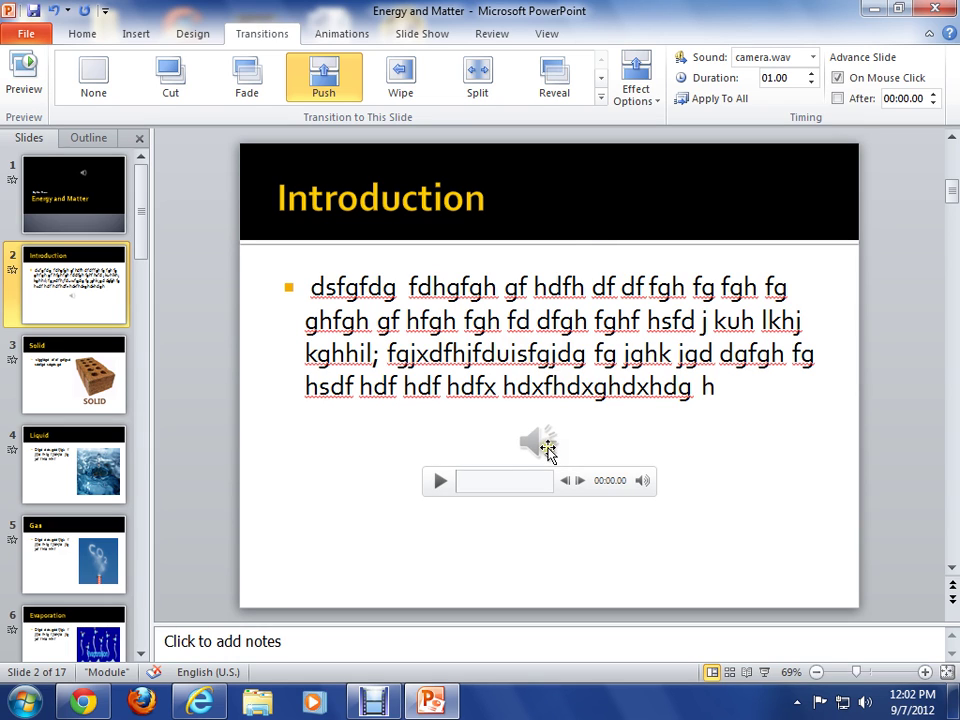
{"action": "left_click", "coordinate": [546, 443]}
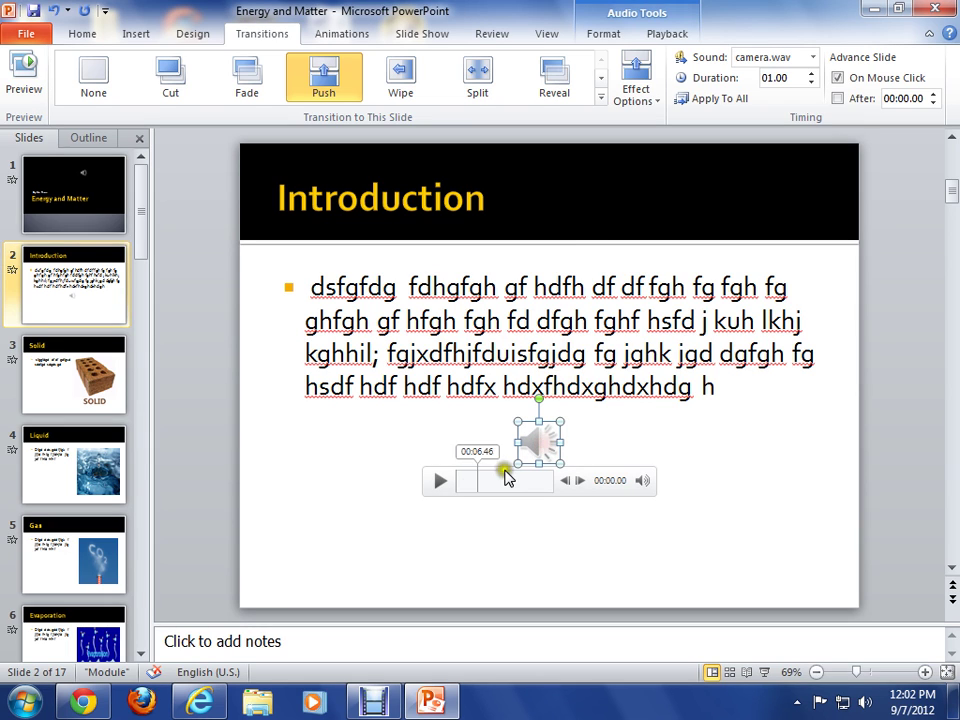
{"action": "left_click", "coordinate": [438, 483]}
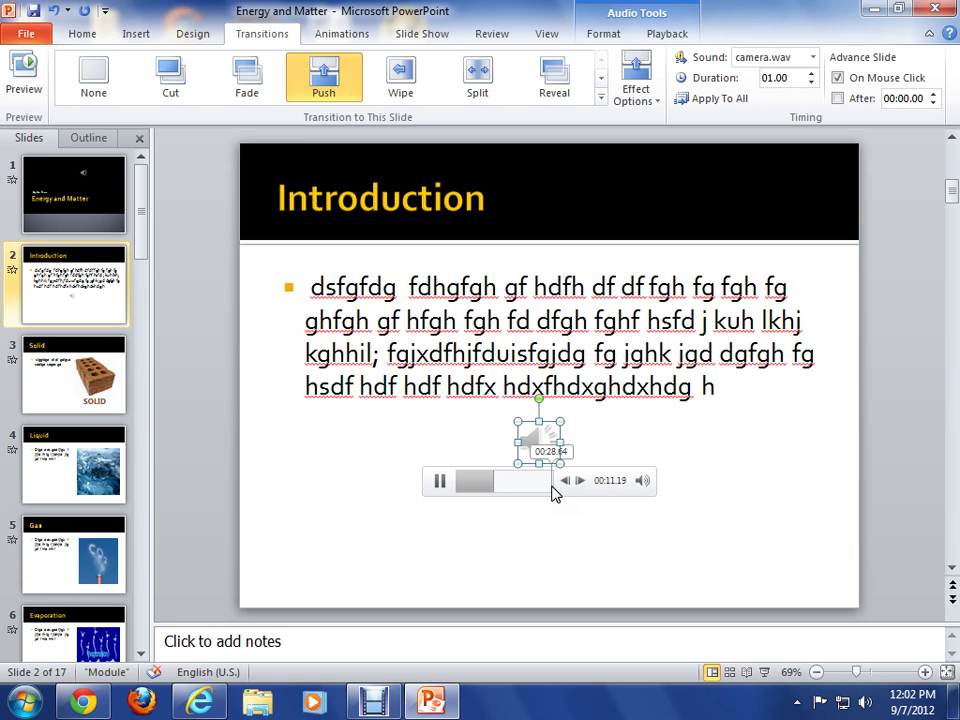
{"action": "left_click", "coordinate": [440, 481]}
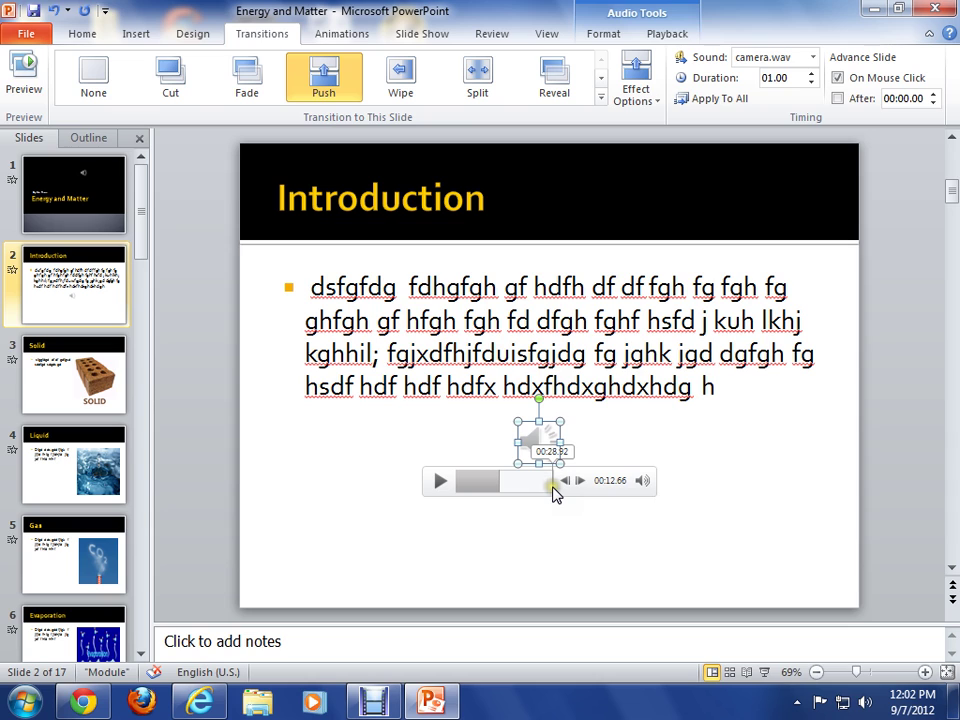
- Make the Introduction slide auto-advance after 00:30.00 with On Mouse Click still ticked
{"action": "left_click", "coordinate": [897, 97]}
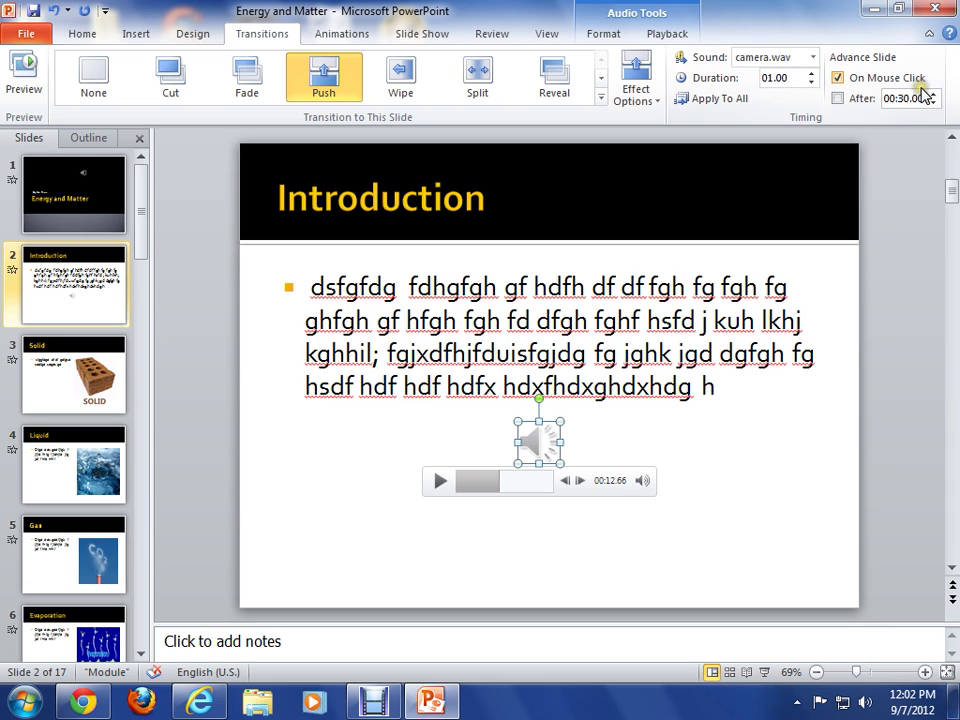
{"action": "left_click", "coordinate": [838, 98]}
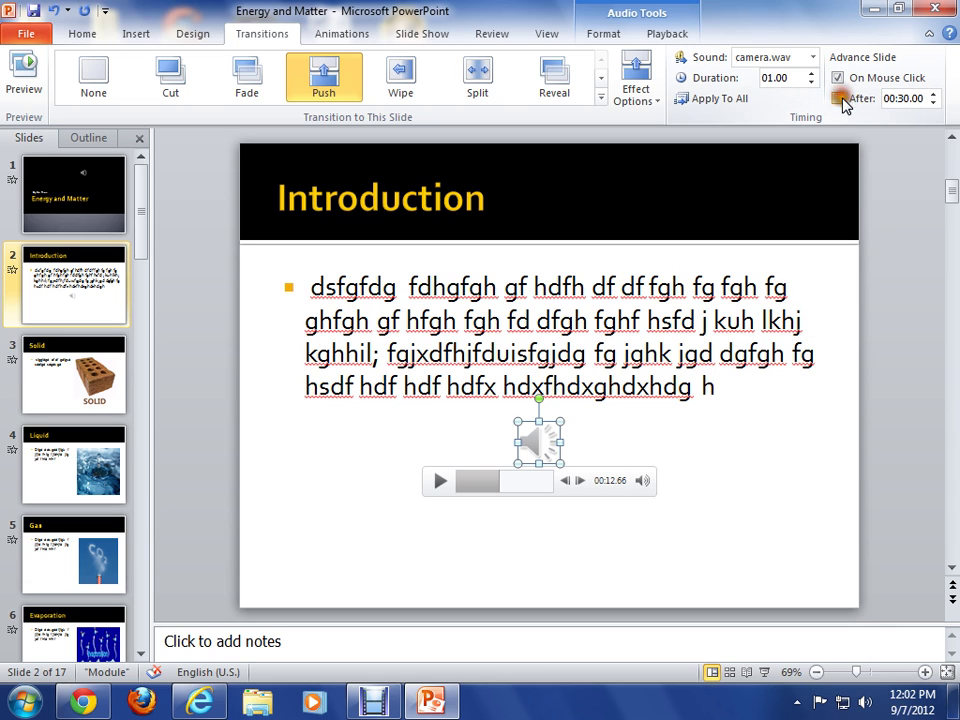
{"action": "left_click", "coordinate": [838, 78]}
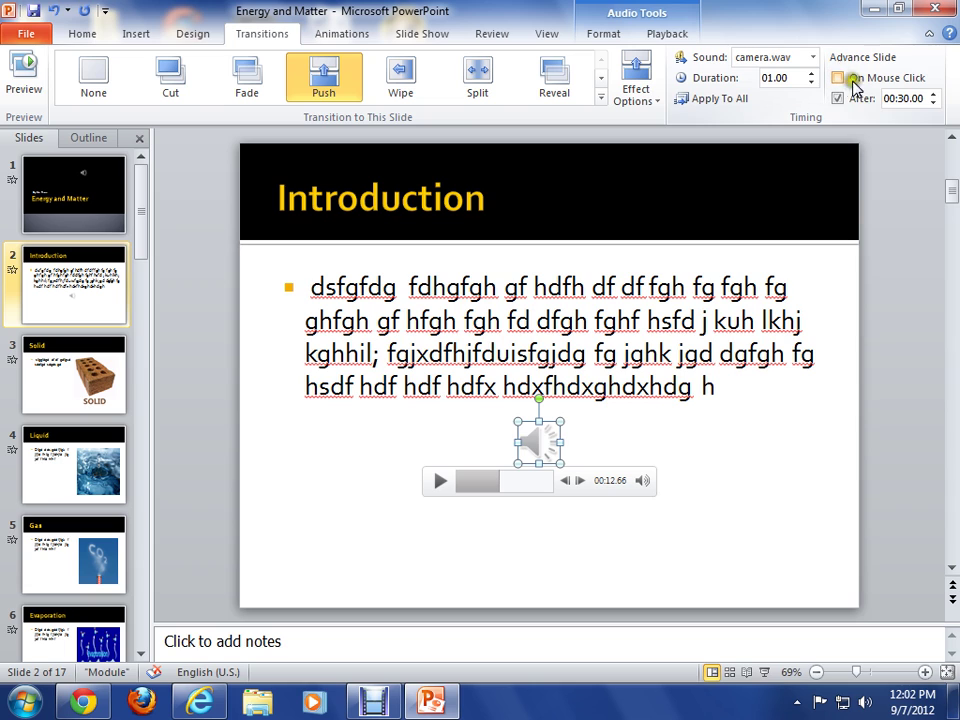
{"action": "left_click", "coordinate": [840, 79]}
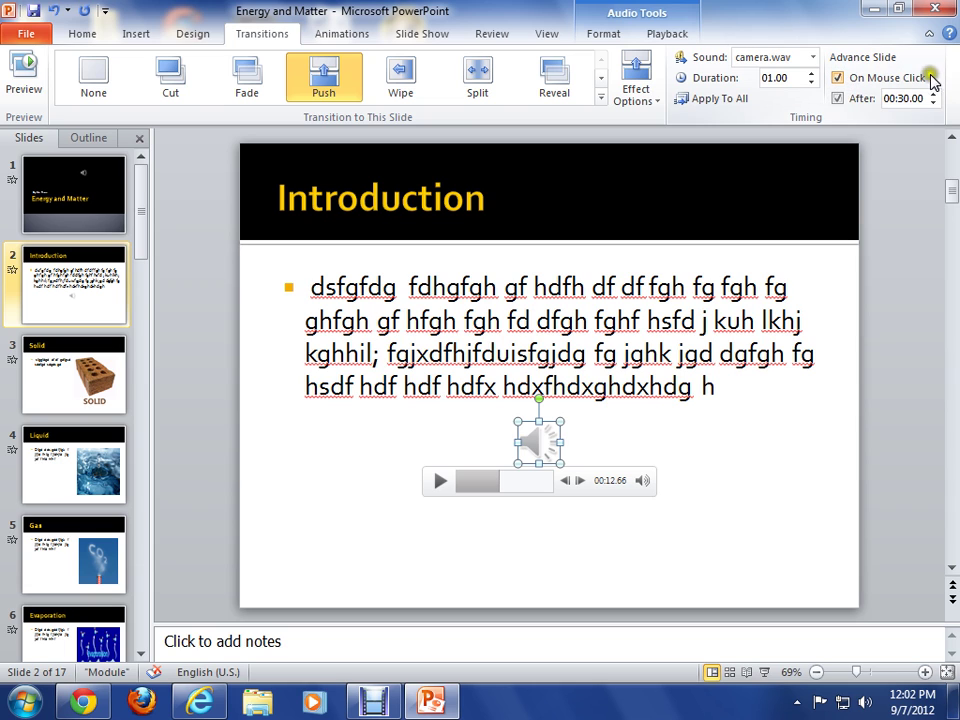
- Deselect the Introduction slide's audio clip
{"action": "left_click", "coordinate": [829, 265]}
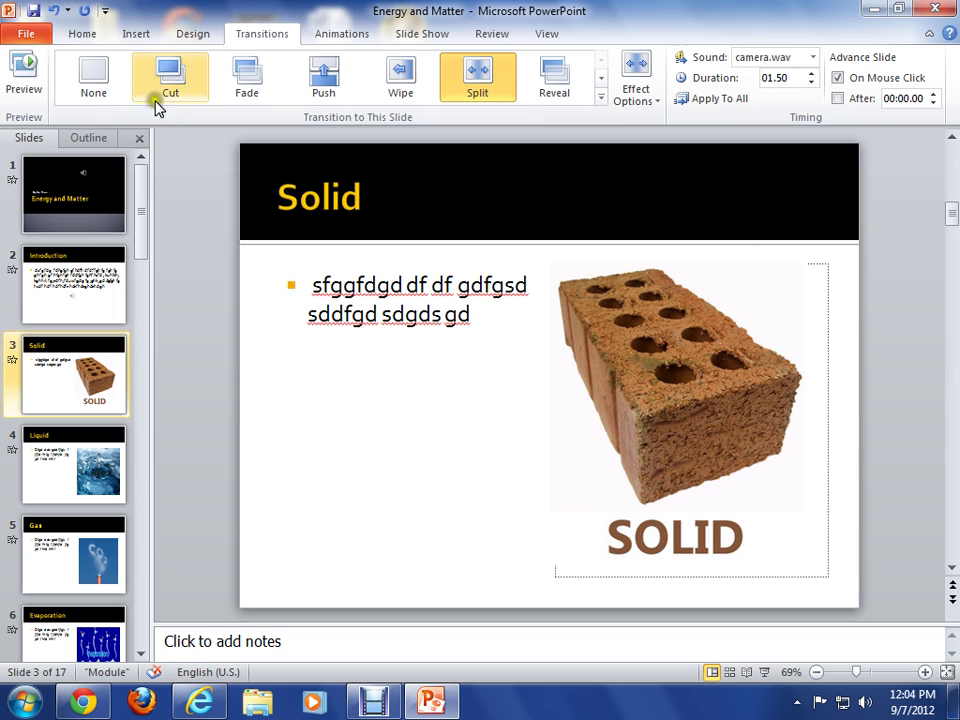
- Record a 14.5-second narration with Insert > Audio > Record Audio and name it 'solid'
{"action": "left_click", "coordinate": [140, 35]}
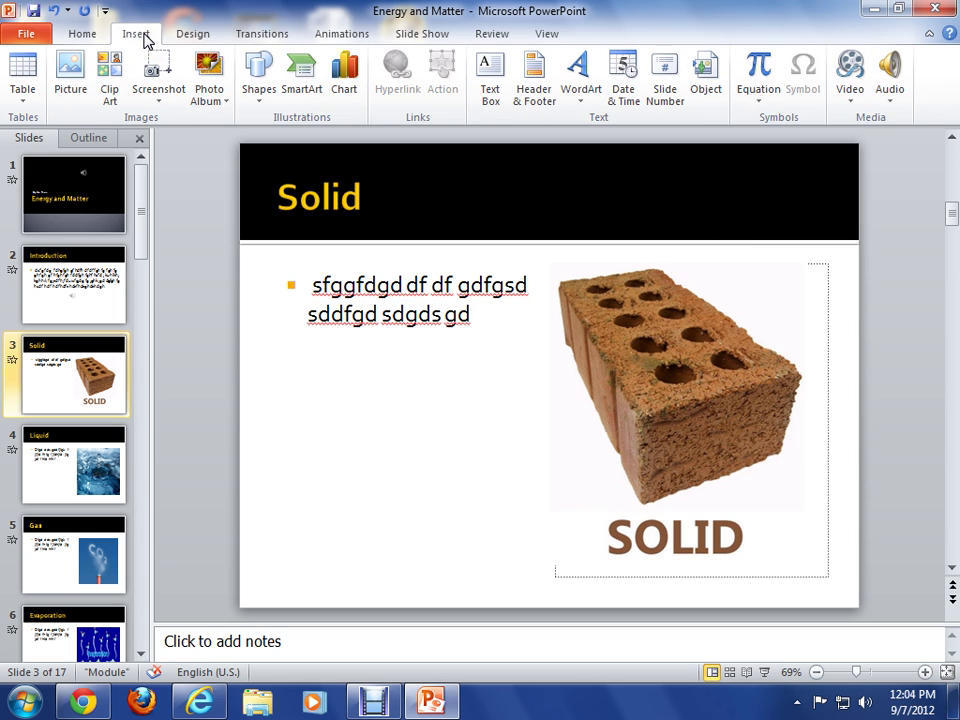
{"action": "left_click", "coordinate": [896, 105]}
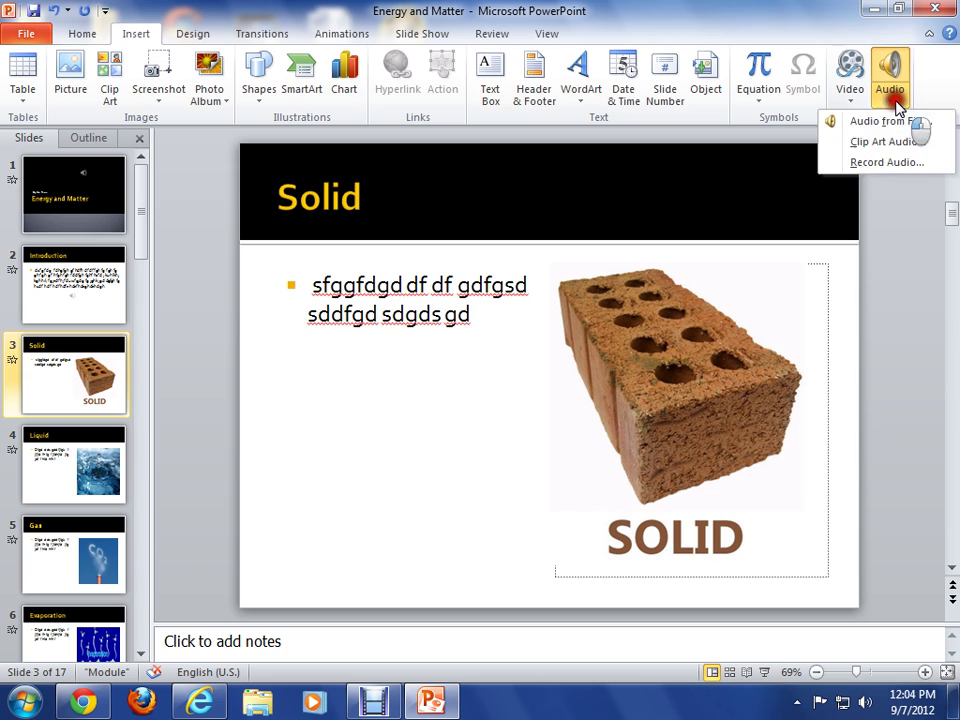
{"action": "left_click", "coordinate": [887, 164]}
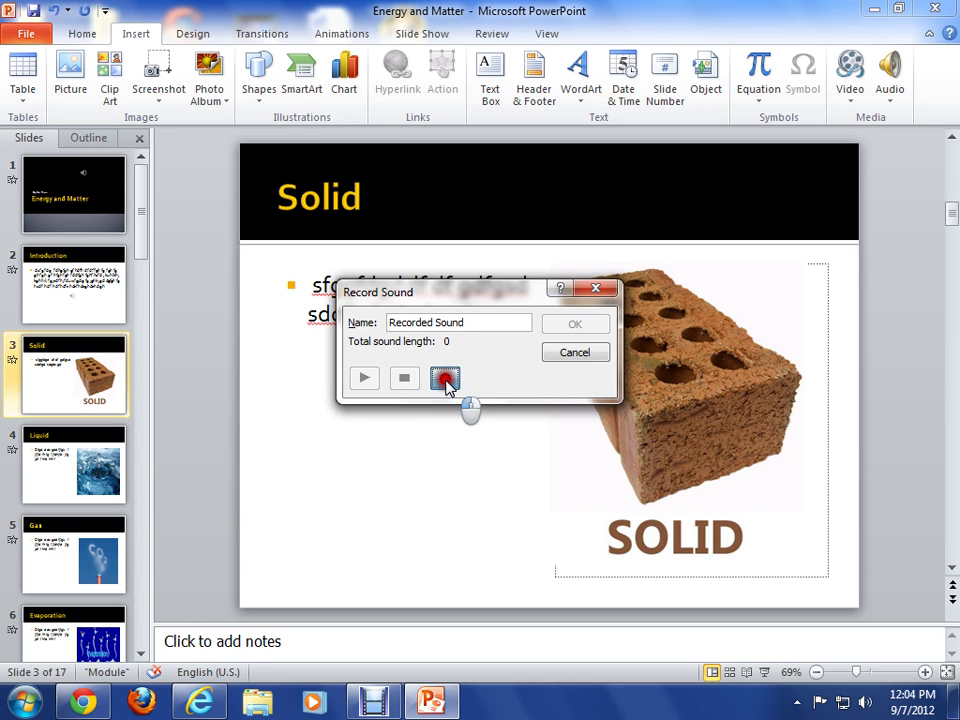
{"action": "left_click", "coordinate": [445, 379]}
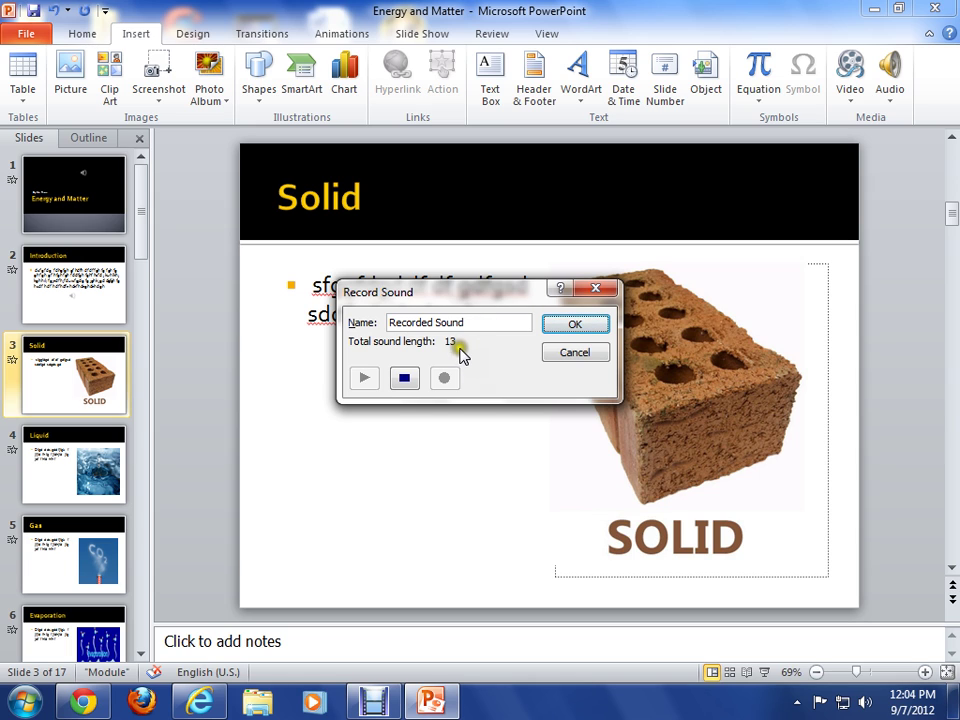
{"action": "left_click", "coordinate": [404, 379]}
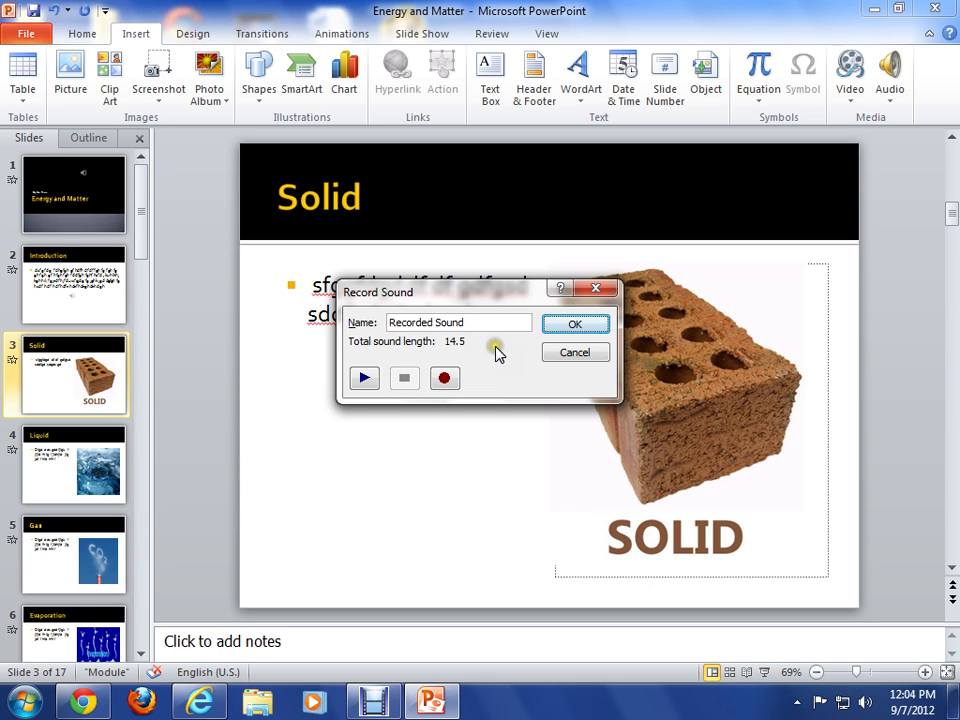
{"action": "left_click", "coordinate": [475, 323]}
{"action": "left_click_drag", "start_coordinate": [475, 323], "coordinate": [356, 323]}
{"action": "type", "text": "solid"}
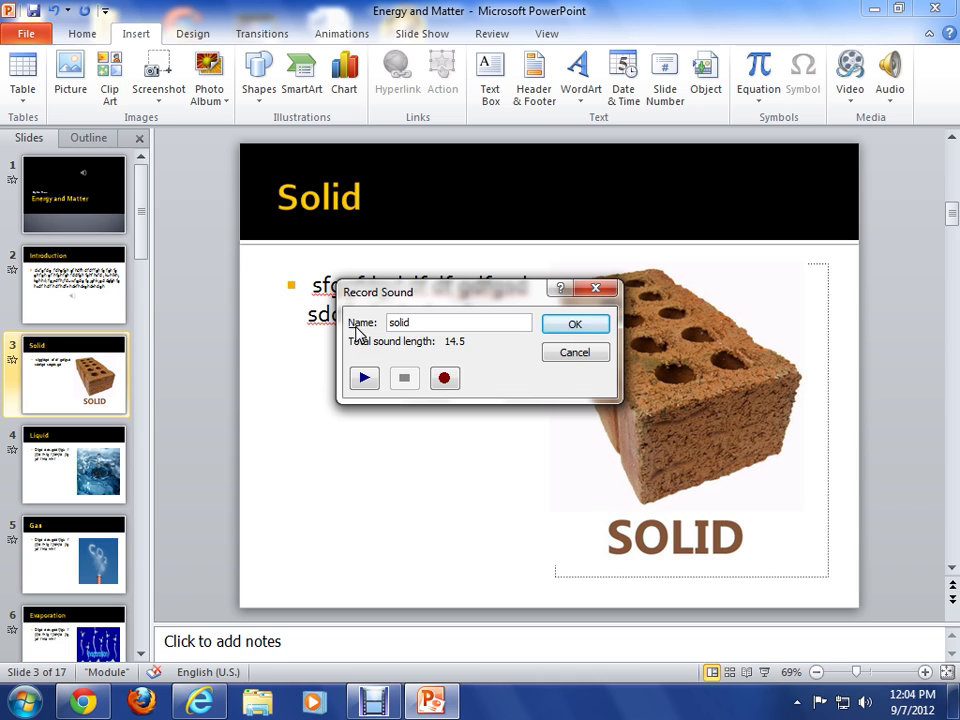
- Insert the 'solid' clip below the bullet text, hidden during show and starting automatically
{"action": "left_click", "coordinate": [563, 321]}
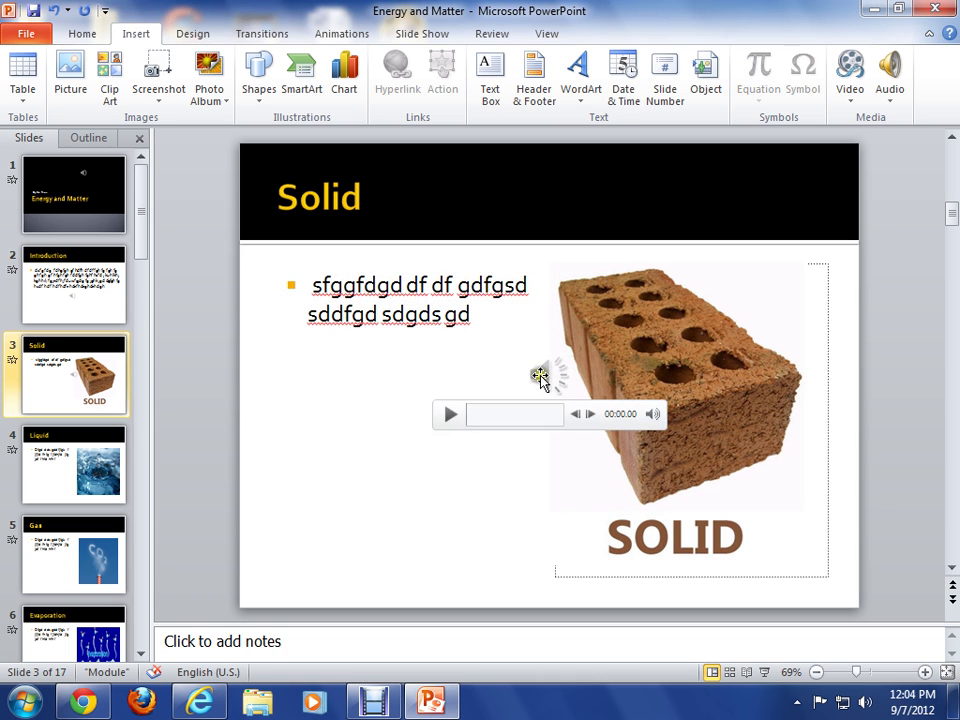
{"action": "left_click_drag", "start_coordinate": [540, 377], "coordinate": [420, 400]}
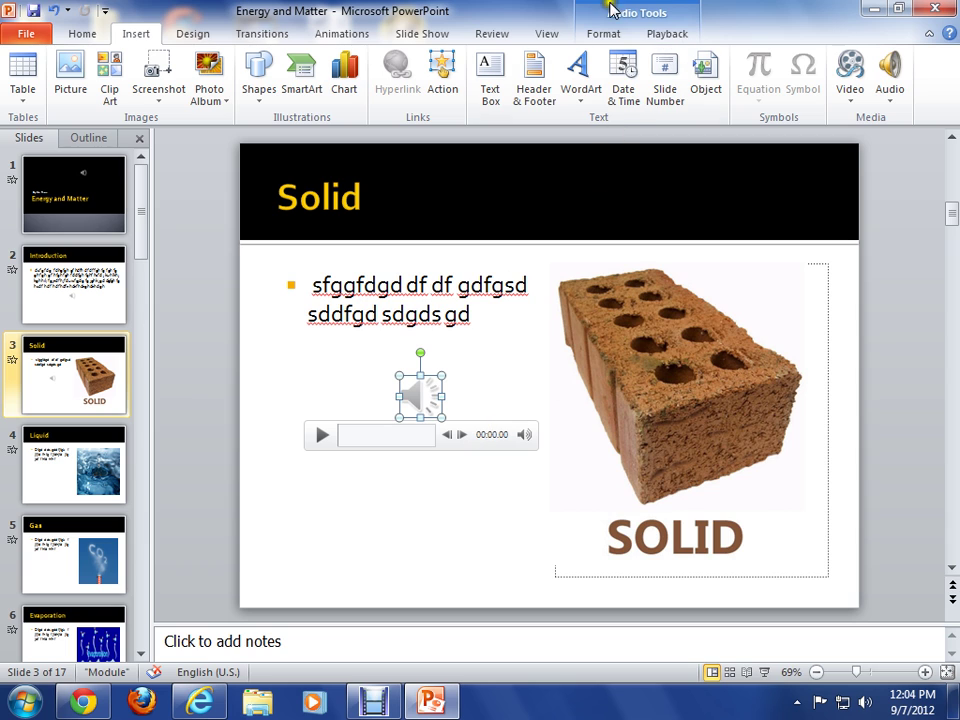
{"action": "left_click", "coordinate": [669, 36]}
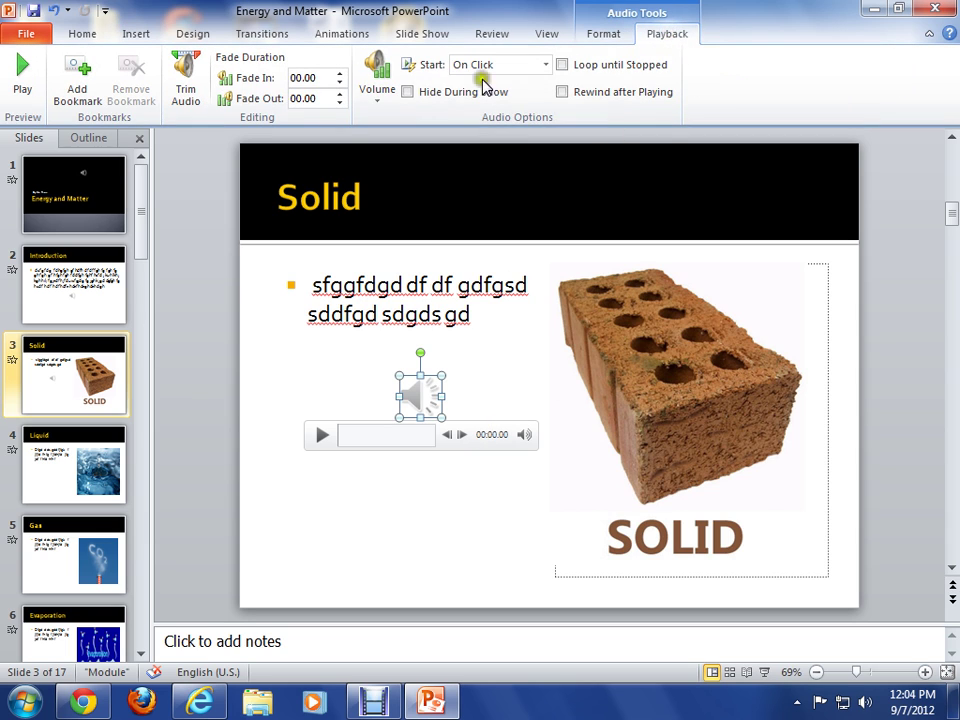
{"action": "left_click", "coordinate": [408, 93]}
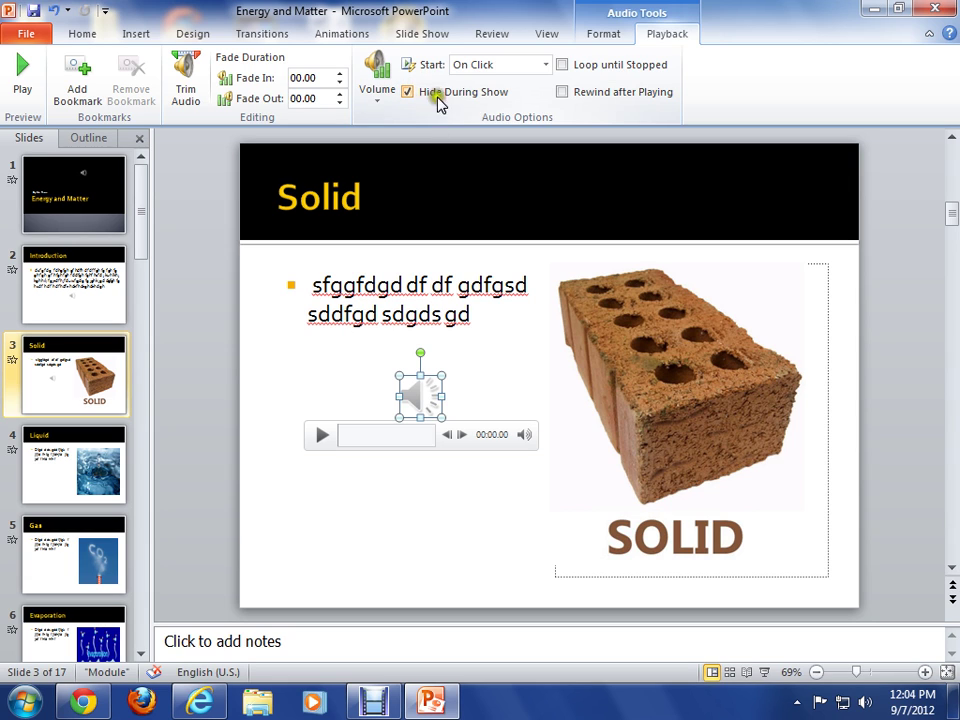
{"action": "left_click", "coordinate": [546, 64]}
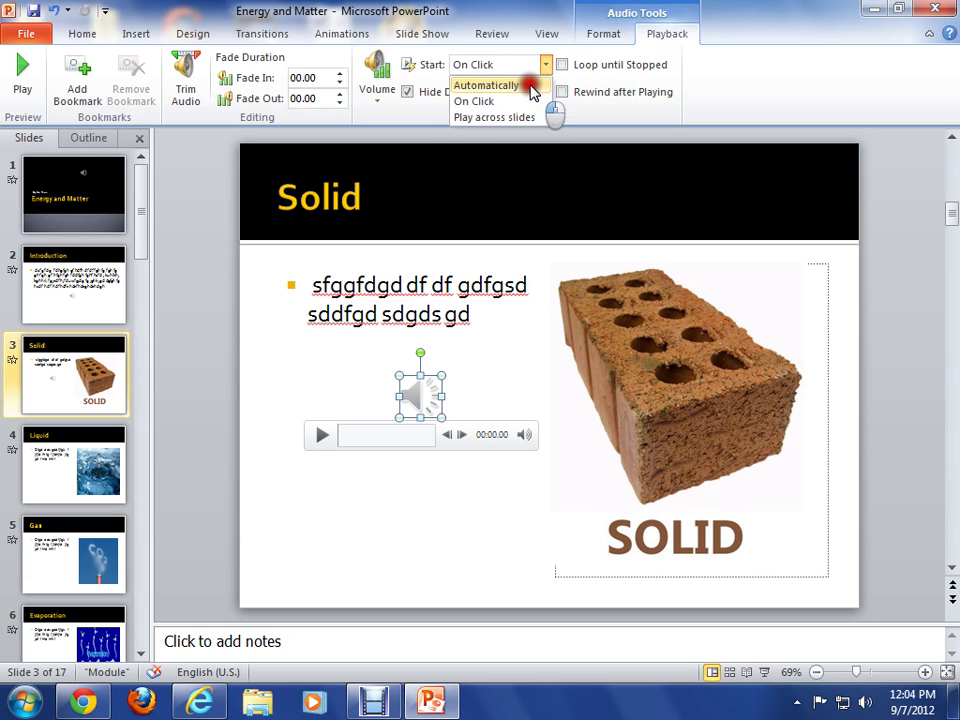
{"action": "left_click", "coordinate": [531, 87]}
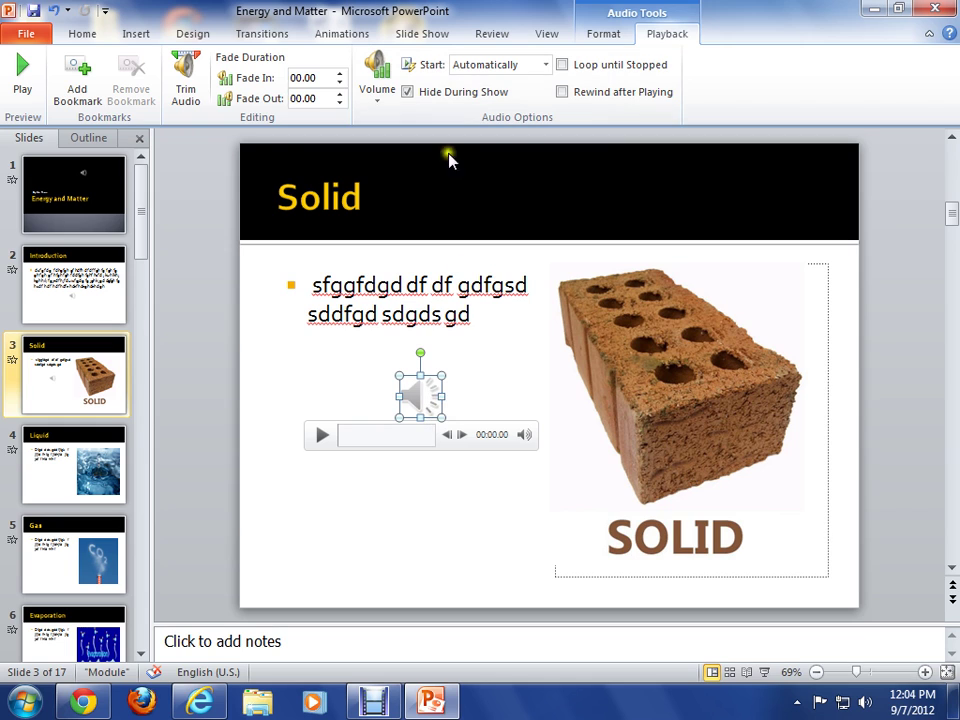
- Tick After and set the Solid slide's auto-advance time to 00:16.00
{"action": "left_click", "coordinate": [257, 37]}
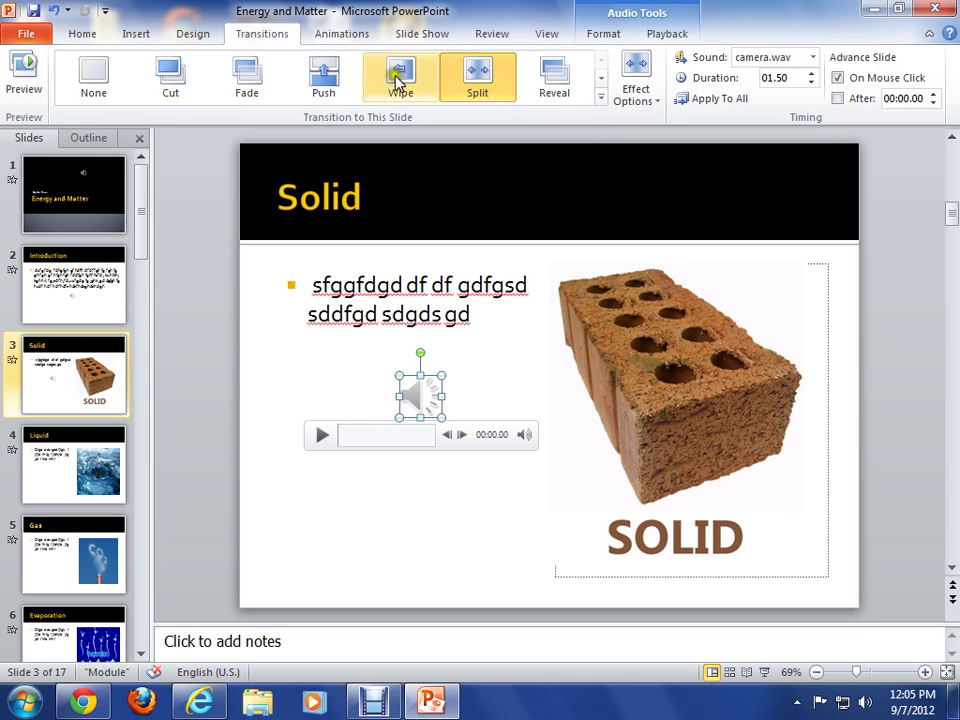
{"action": "left_click", "coordinate": [838, 98]}
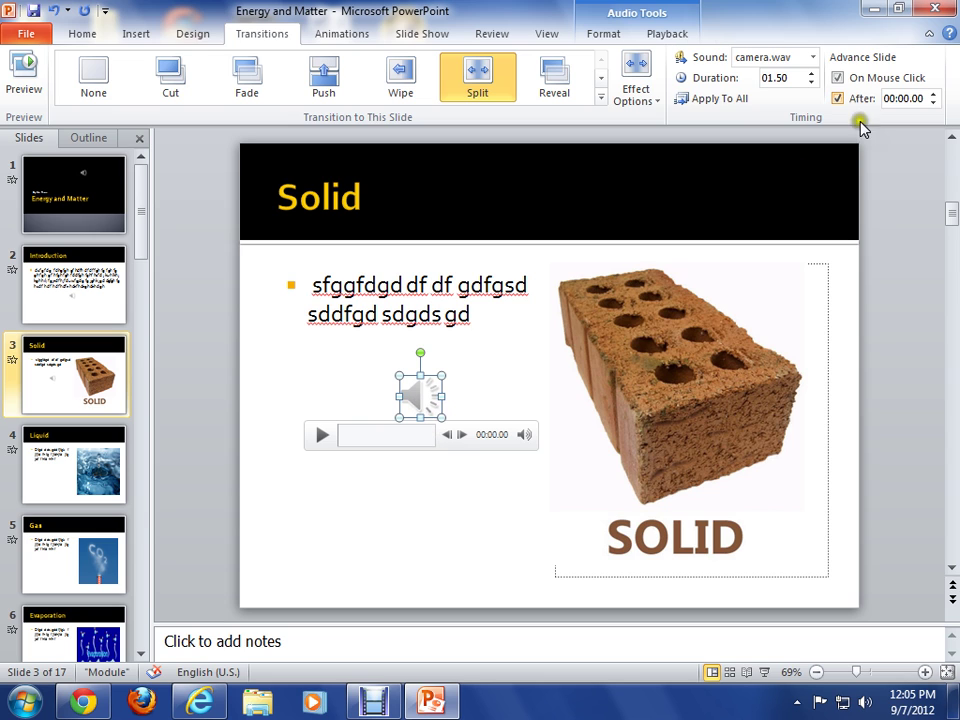
{"action": "left_click", "coordinate": [897, 98]}
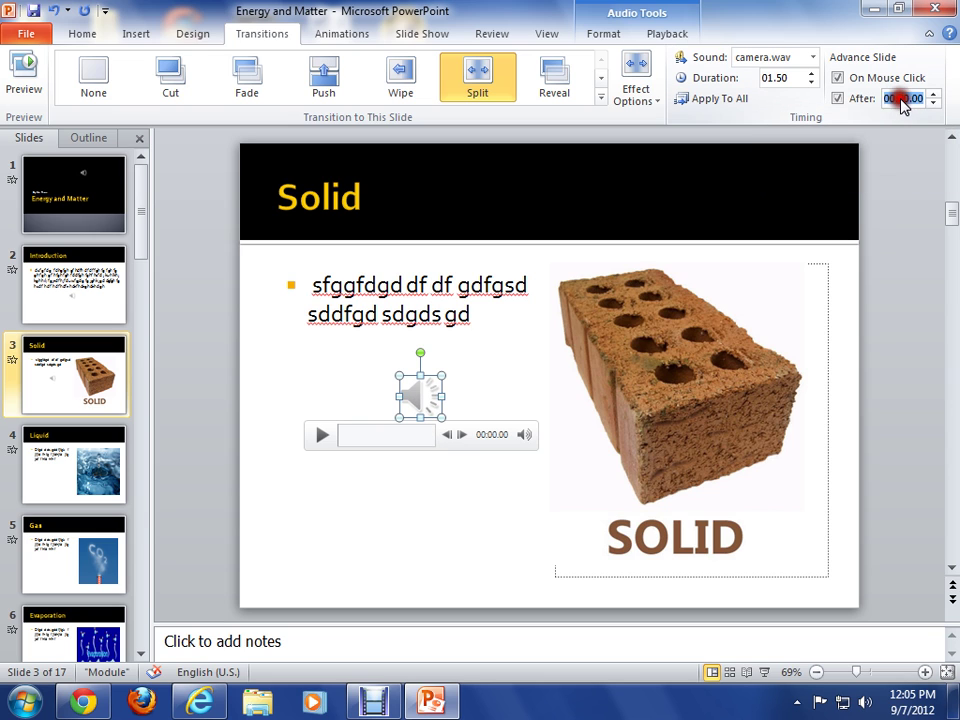
{"action": "left_click", "coordinate": [897, 98]}
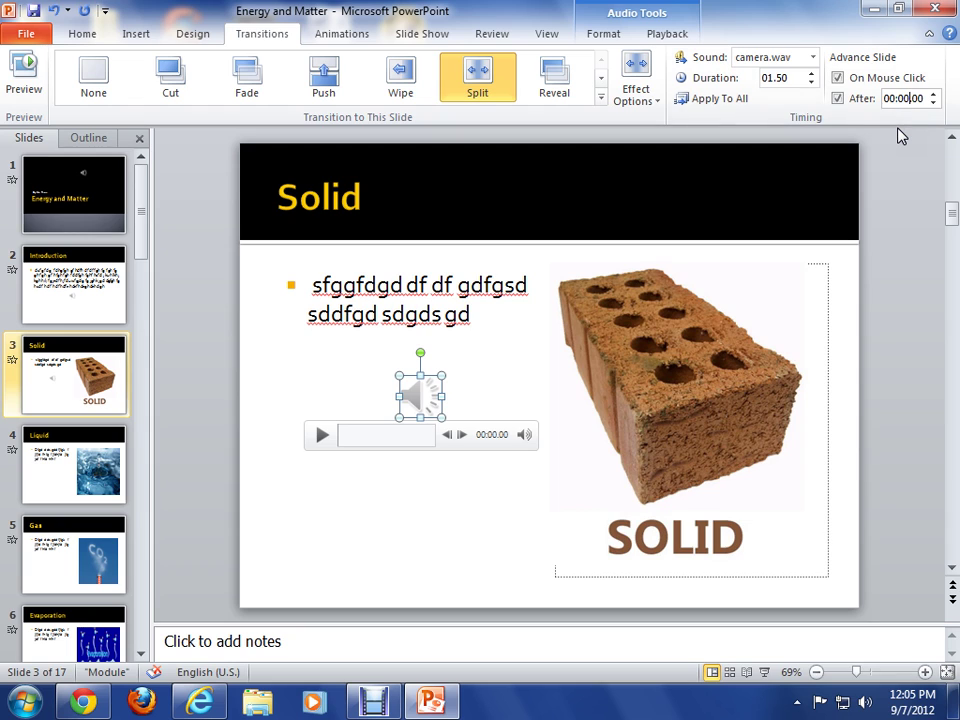
{"action": "key", "text": "BackSpace"}
{"action": "key", "text": "BackSpace"}
{"action": "key", "text": "BackSpace"}
{"action": "type", "text": "16"}
{"action": "left_click", "coordinate": [836, 279]}
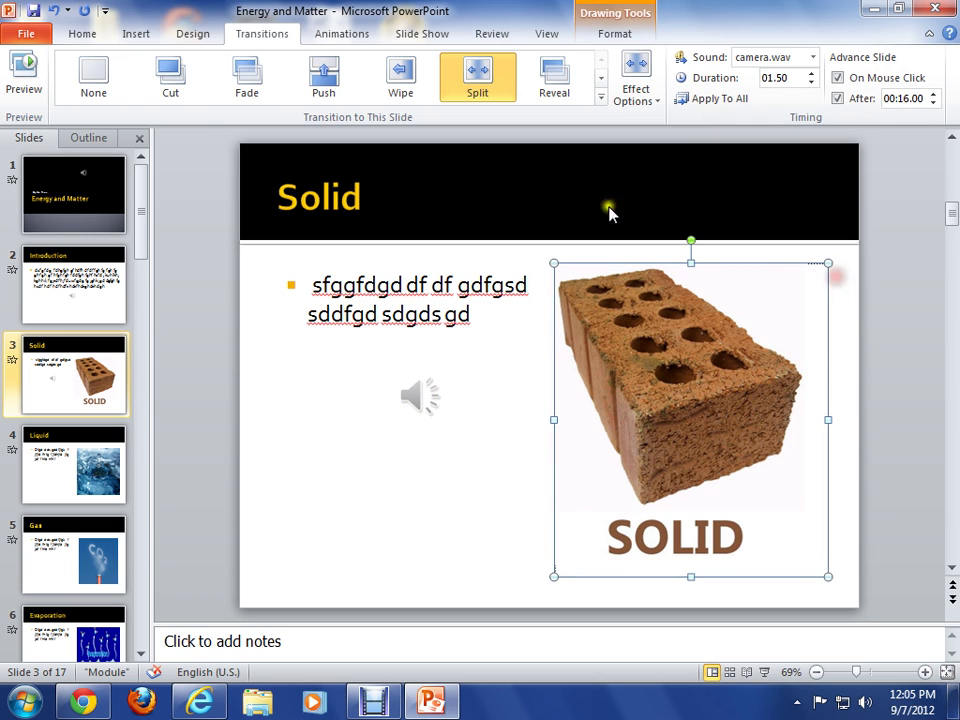
- Save the Energy and Matter presentation
{"action": "left_click", "coordinate": [35, 13]}
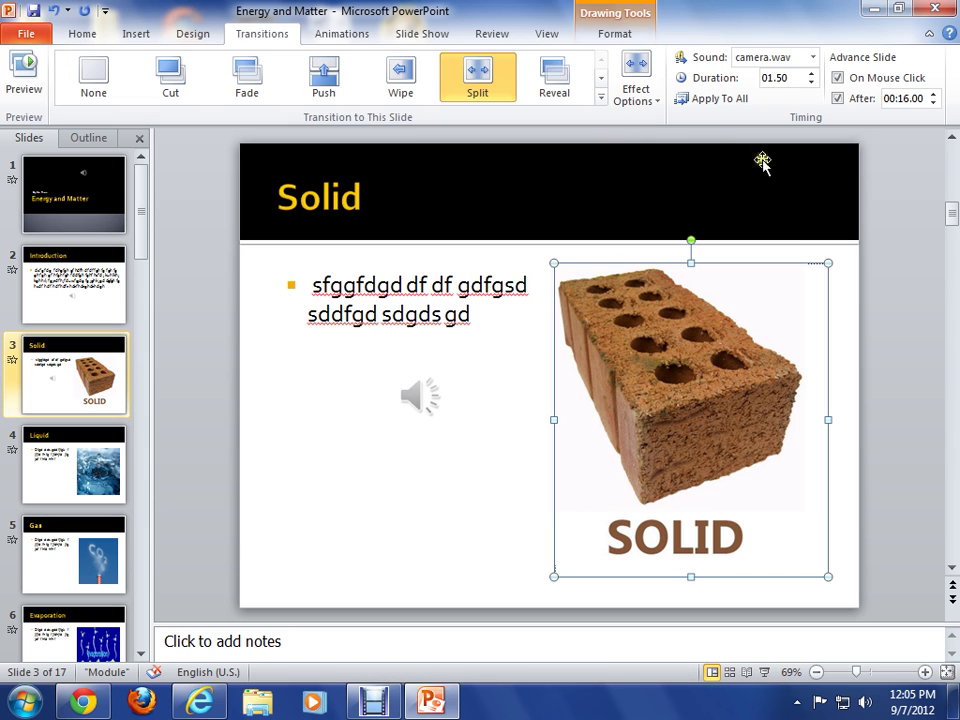